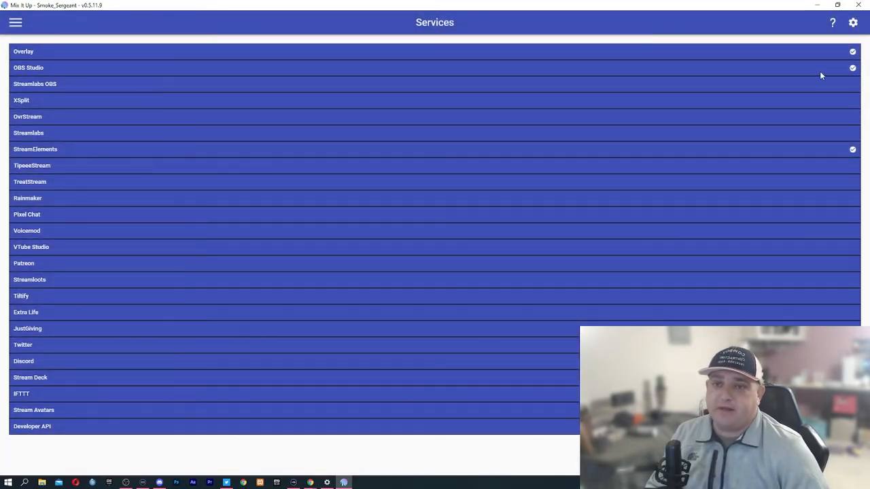
Expand the OBS Studio service, open its OBS WebSocket Installer link, and close the folder window holding the installer
click(577, 71)
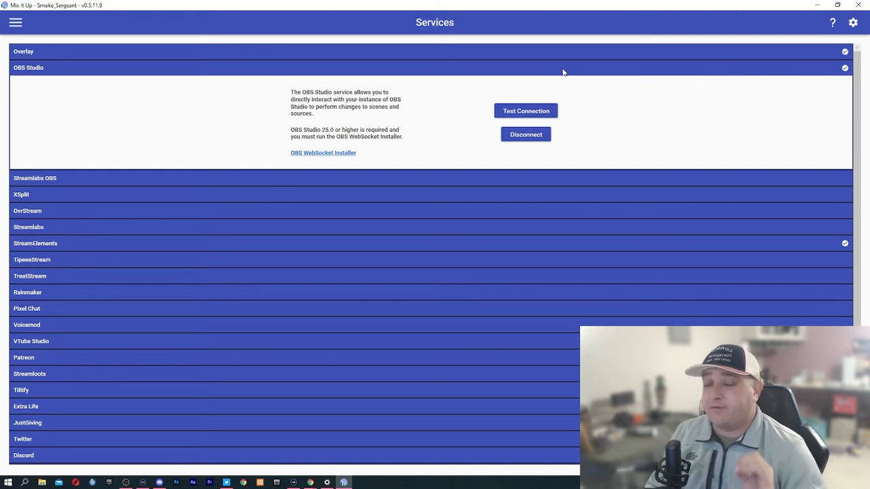
click(341, 156)
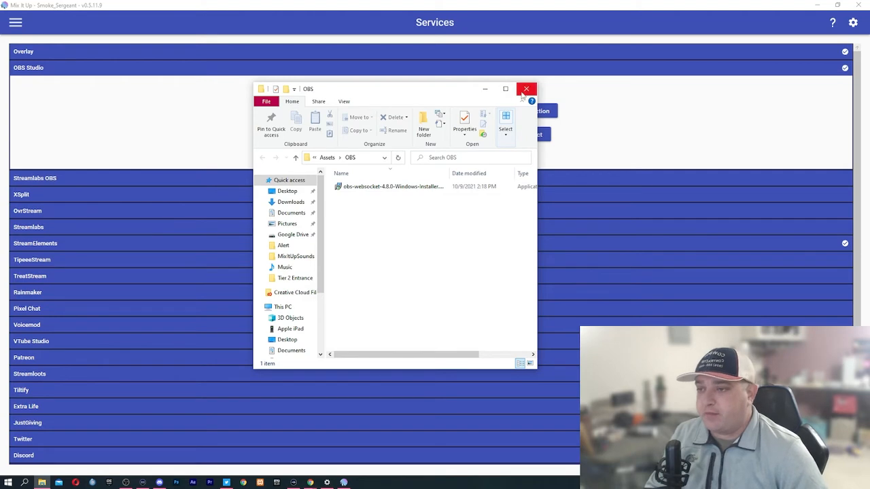
click(525, 89)
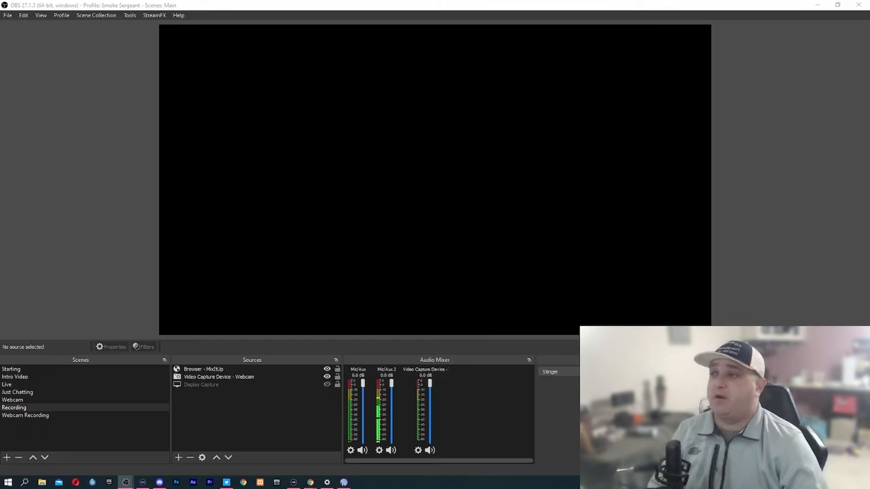
Review the server port and authentication options in OBS Studio's WebSockets server settings, cancel out and minimise OBS Studio
click(129, 16)
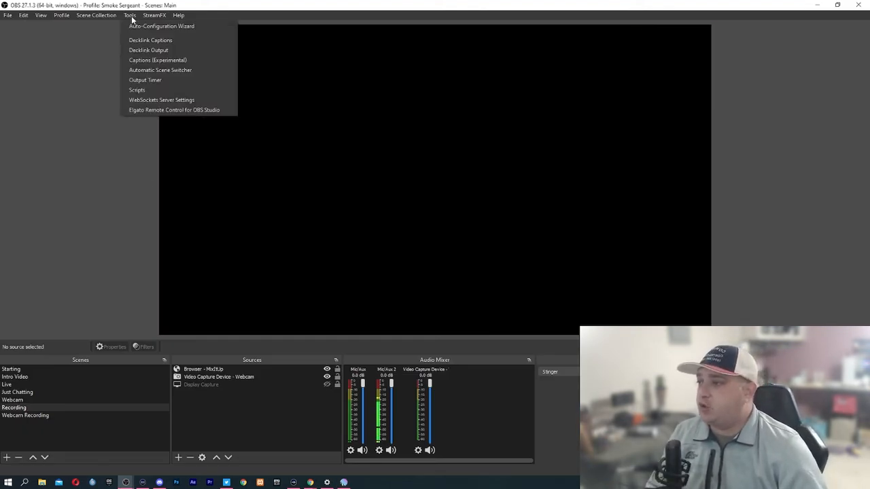
click(160, 102)
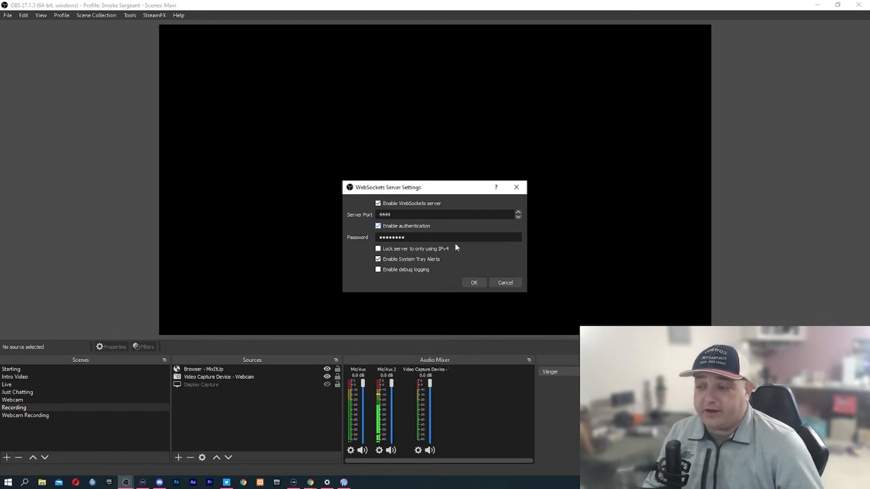
click(504, 283)
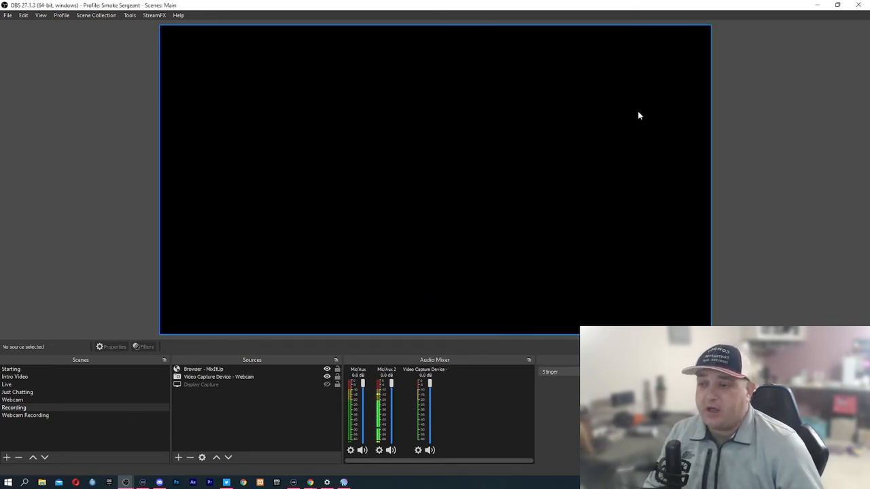
click(815, 6)
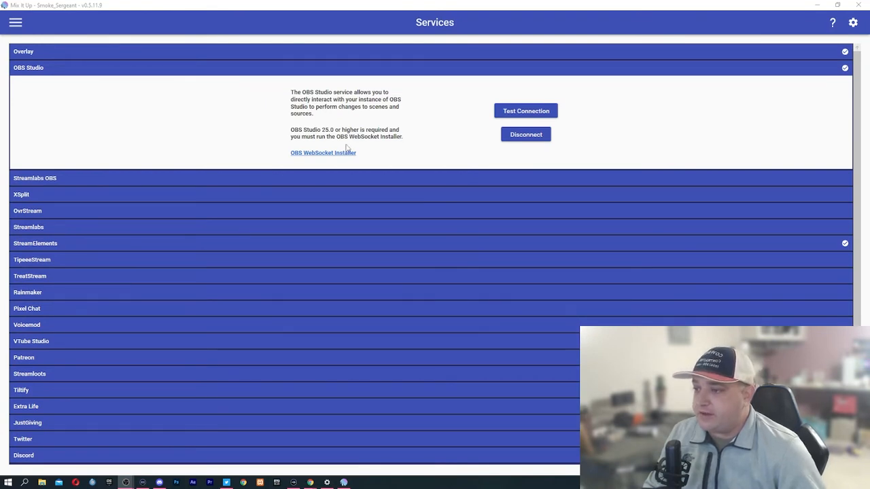
Disconnect the OBS Studio service in Mix It Up and reconnect it with the WebSocket server password
click(516, 135)
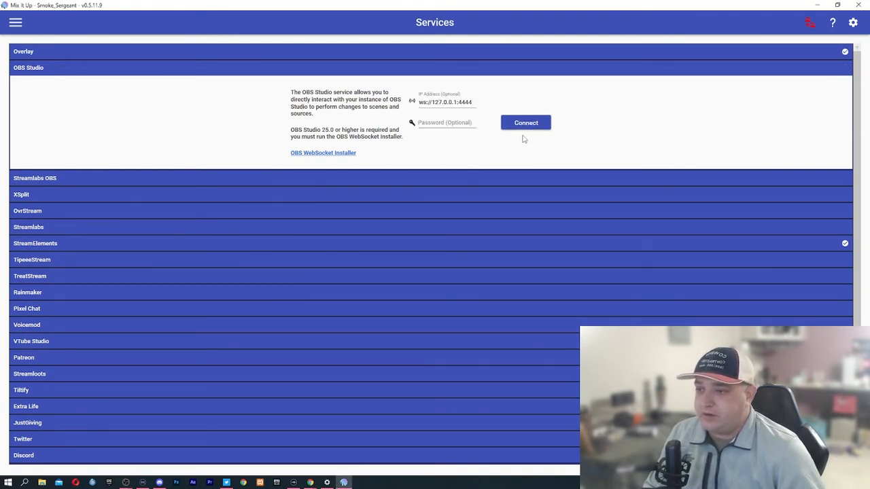
click(457, 123)
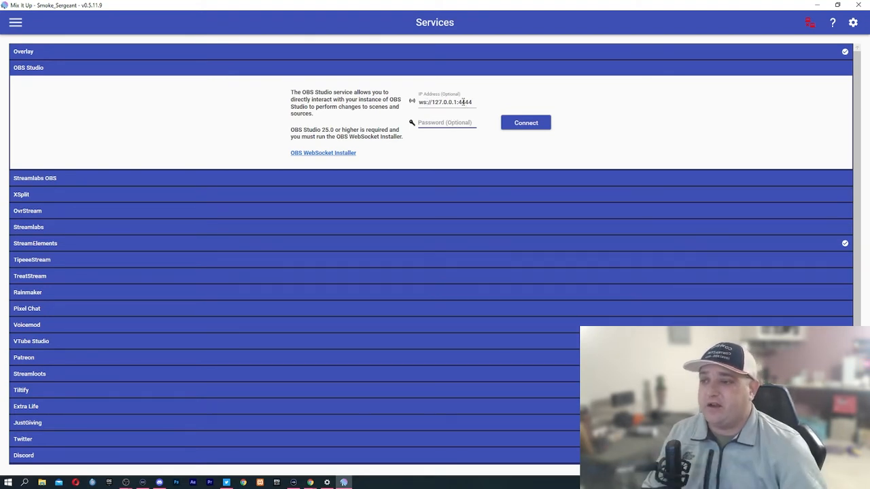
text(•••••)
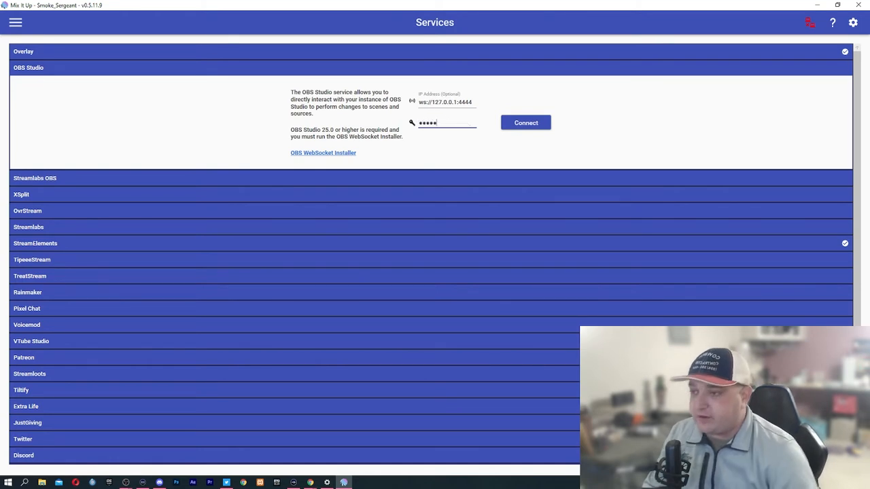
click(514, 121)
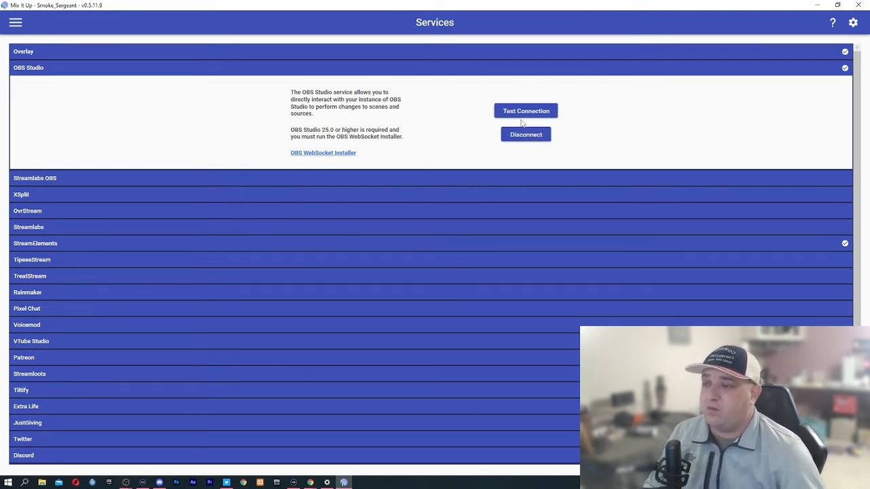
Expand the Overlay service and copy the Default overlay endpoint's URL from the overlay settings
click(419, 51)
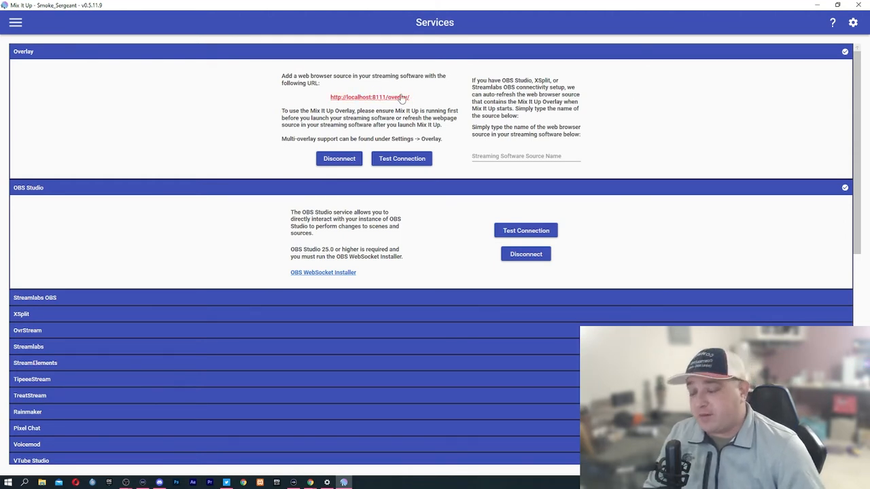
click(853, 24)
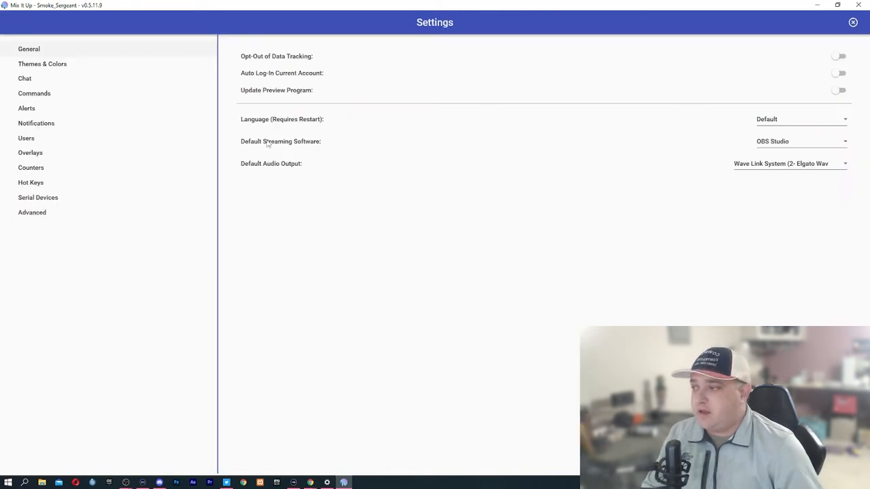
click(38, 155)
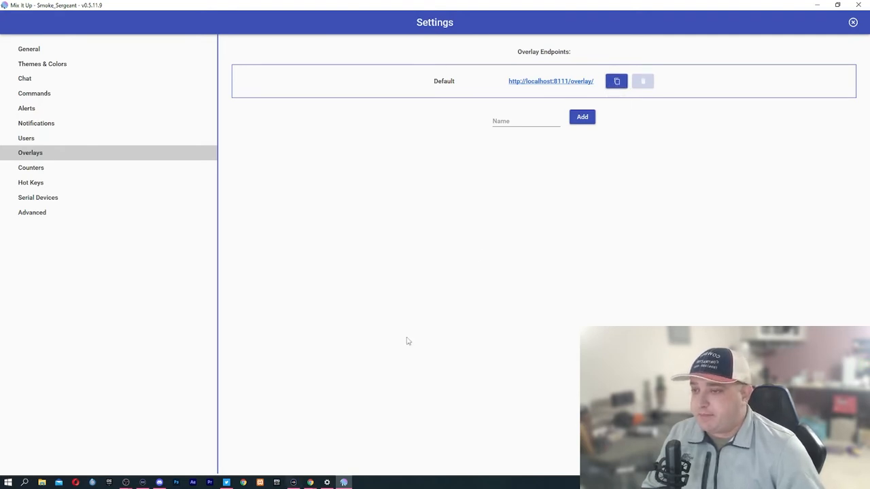
click(611, 83)
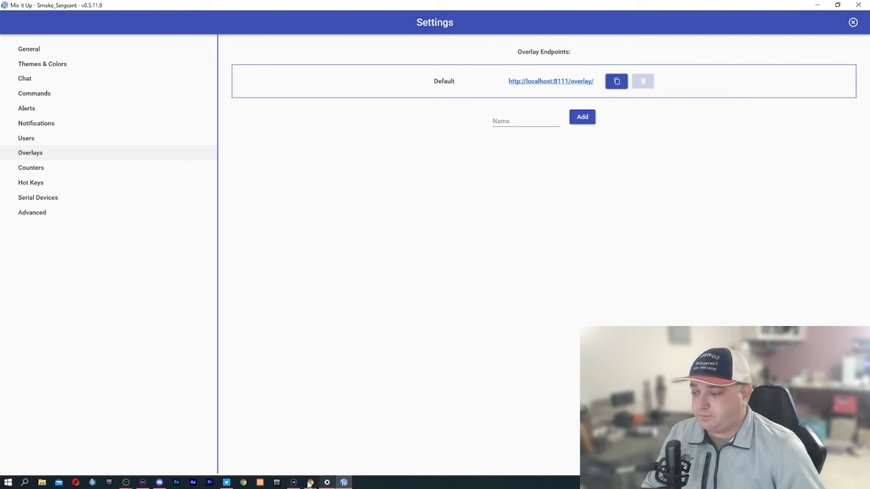
Switch to OBS Studio and take the existing Browser - MixItUp source out of view in the Recording scene
mouse_move(144, 485)
click(174, 448)
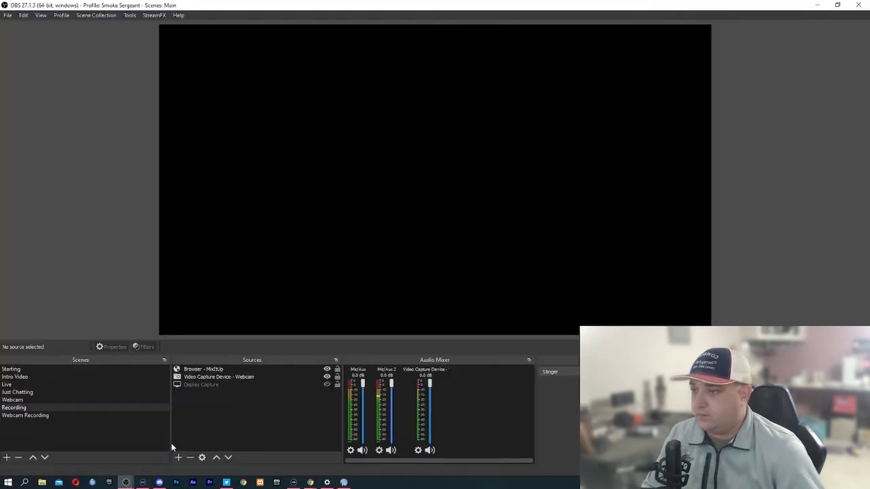
click(214, 373)
key(Delete)
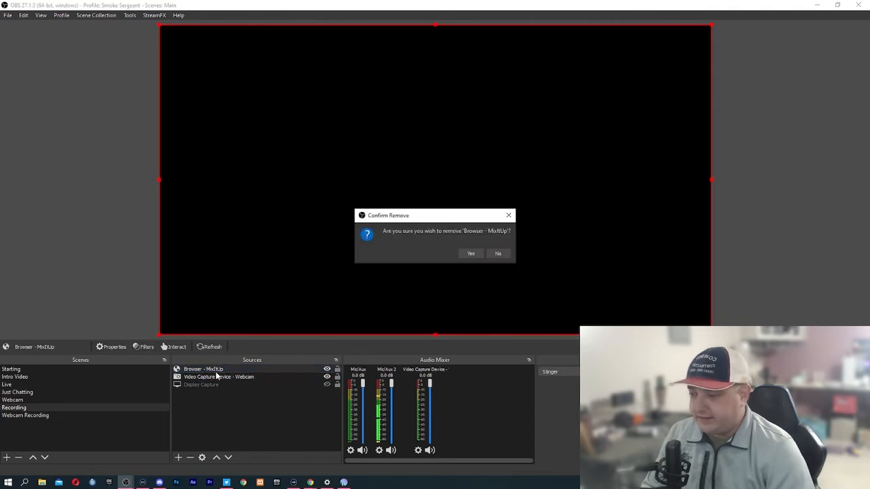
click(471, 251)
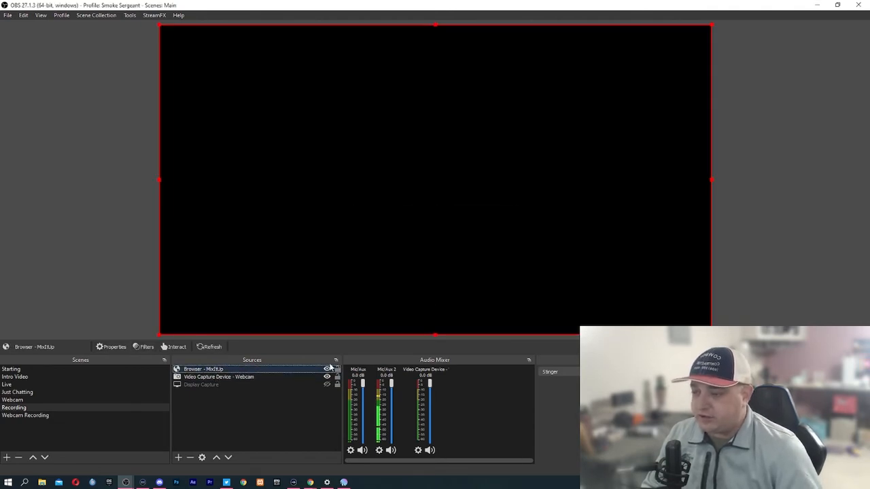
Add a new browser source named MixItUp to the Recording scene
click(179, 458)
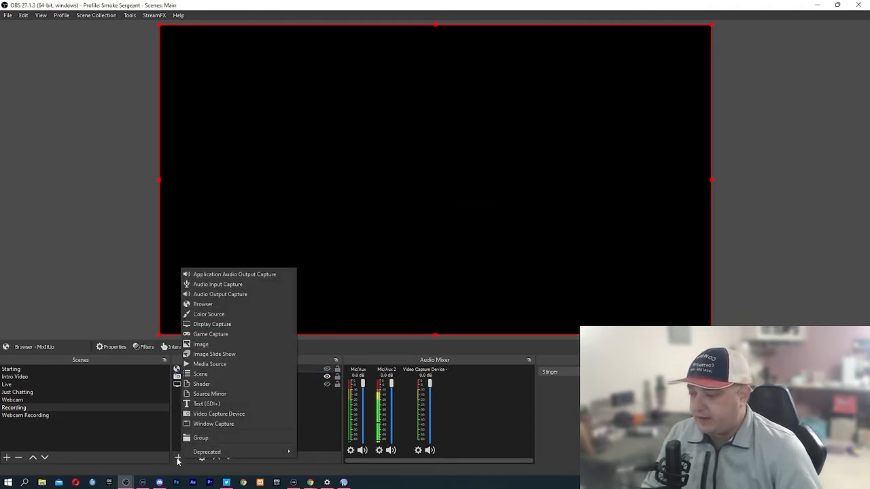
click(214, 306)
click(392, 193)
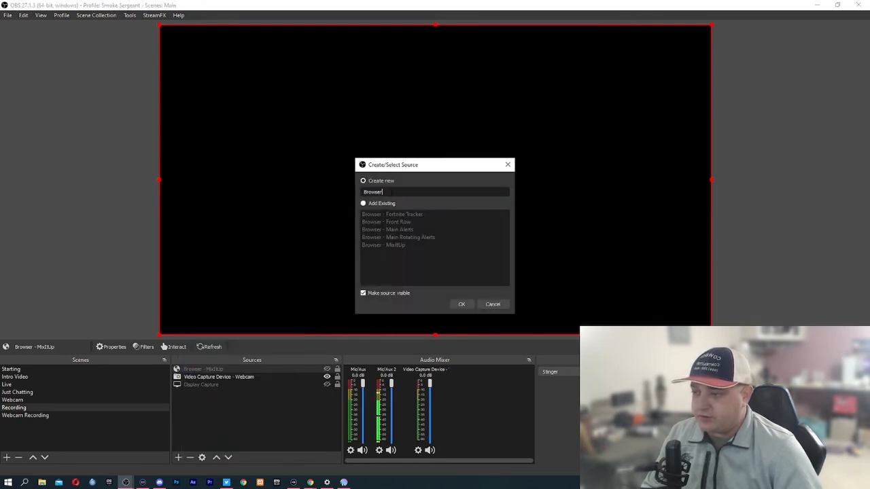
key(BackSpace)
key(BackSpace)
key(BackSpace)
key(BackSpace)
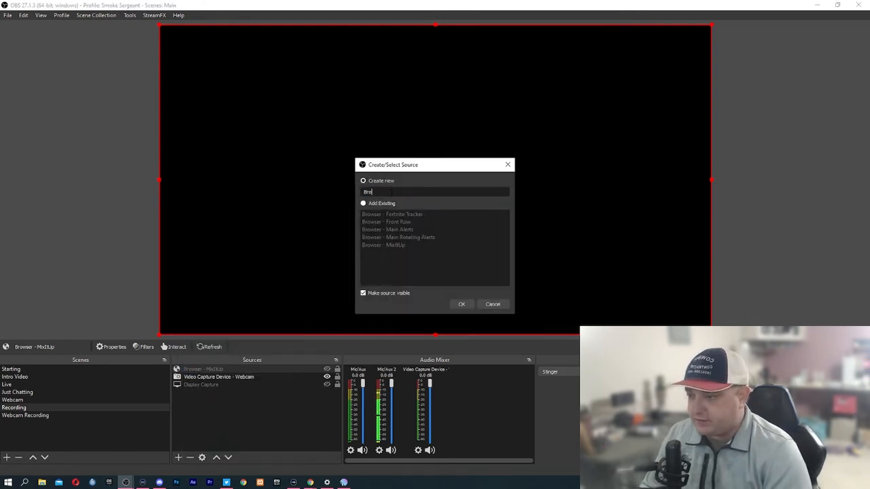
text(MixItUp)
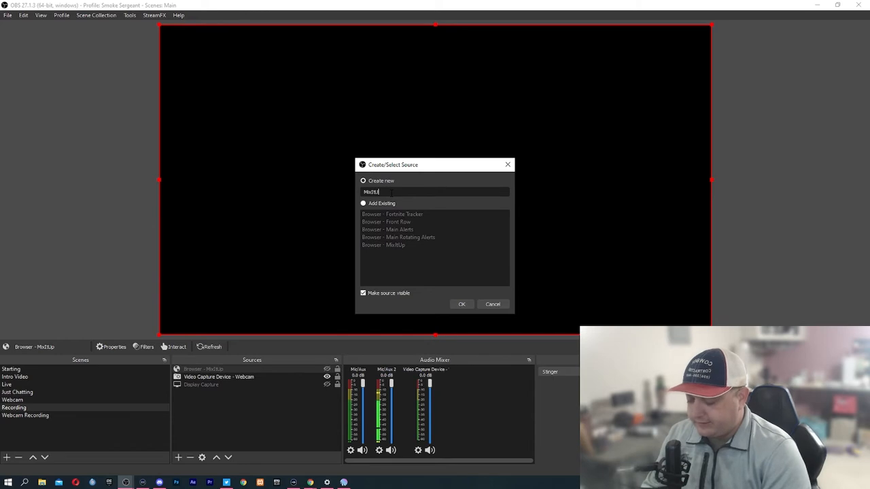
key(Return)
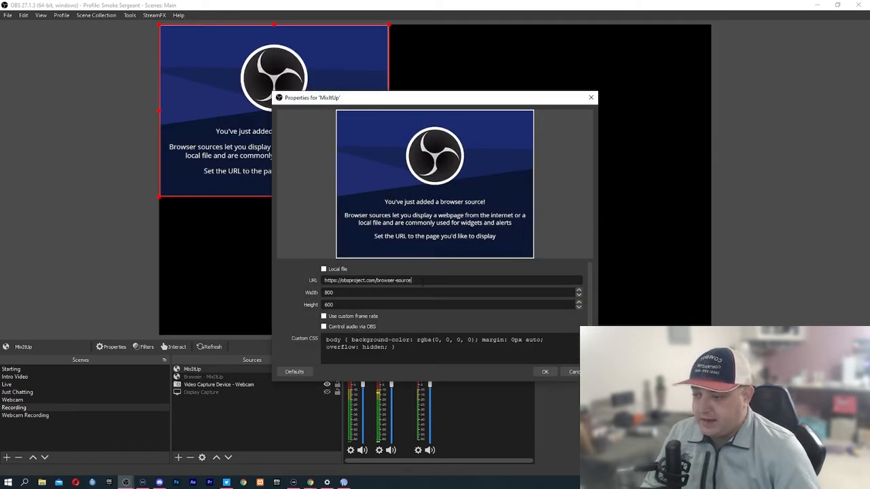
triple_click(363, 280)
key(ctrl+v)
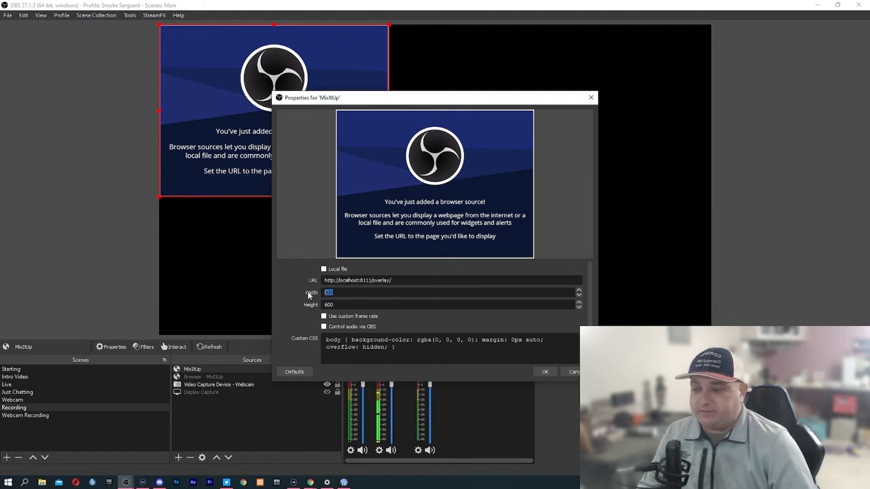
text(1920)
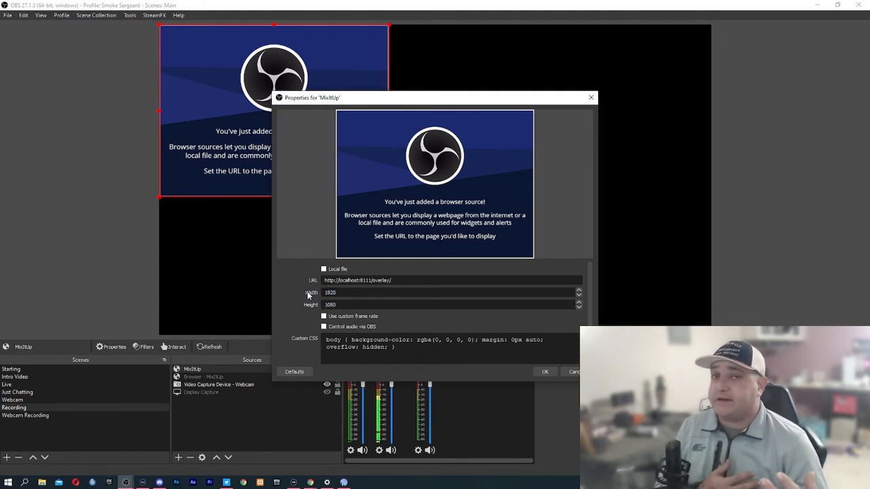
click(543, 372)
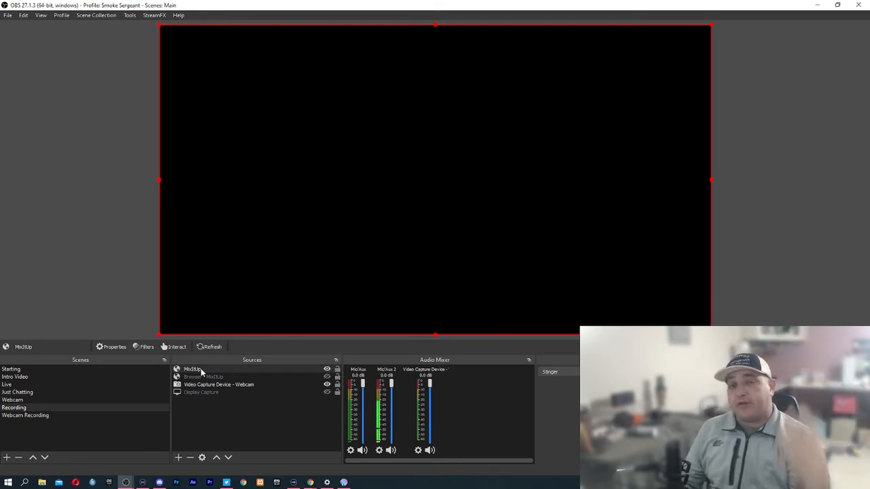
Return to Mix It Up, close the settings and expand the Overlay service
click(816, 5)
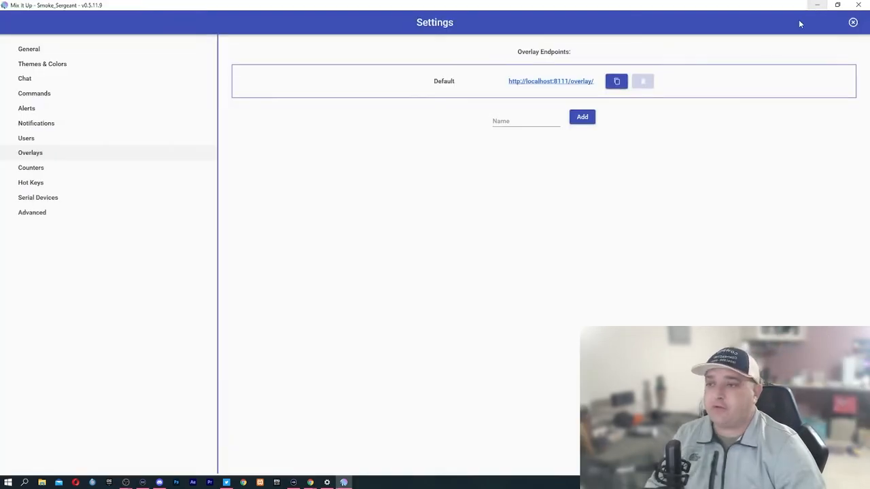
click(852, 22)
click(17, 23)
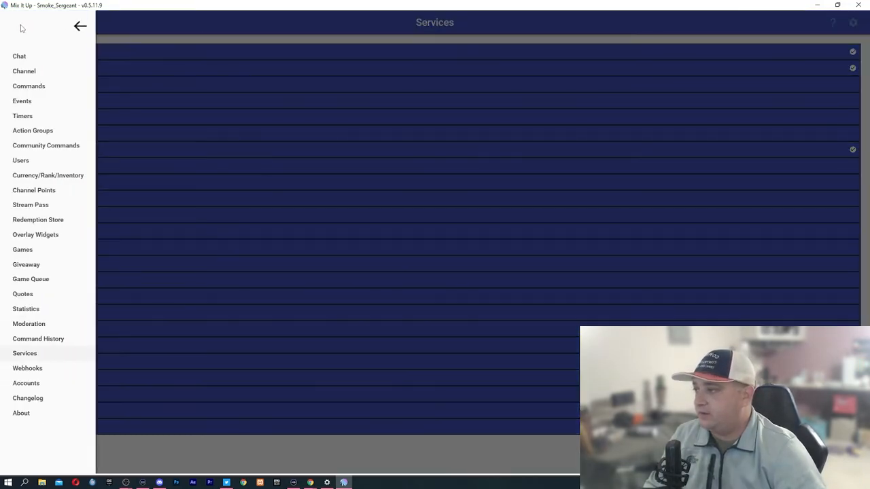
click(128, 57)
click(72, 53)
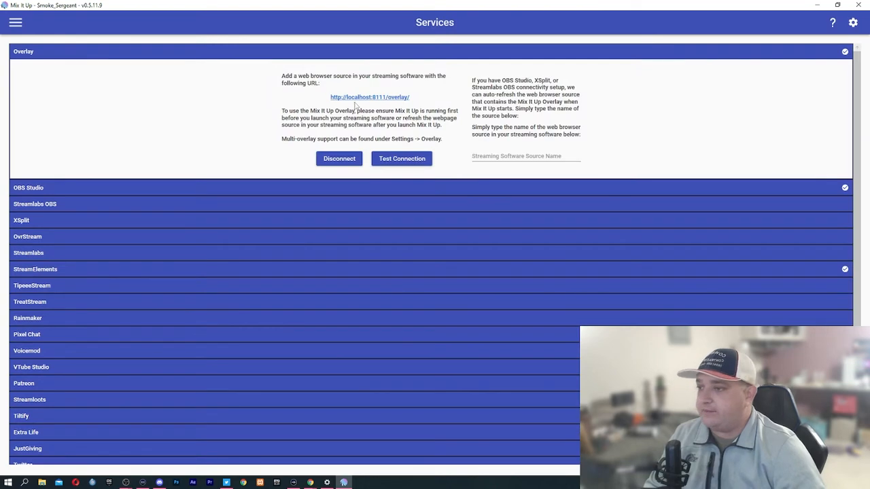
Disconnect and reconnect the Overlay service, run its connection test and dismiss the result
click(352, 158)
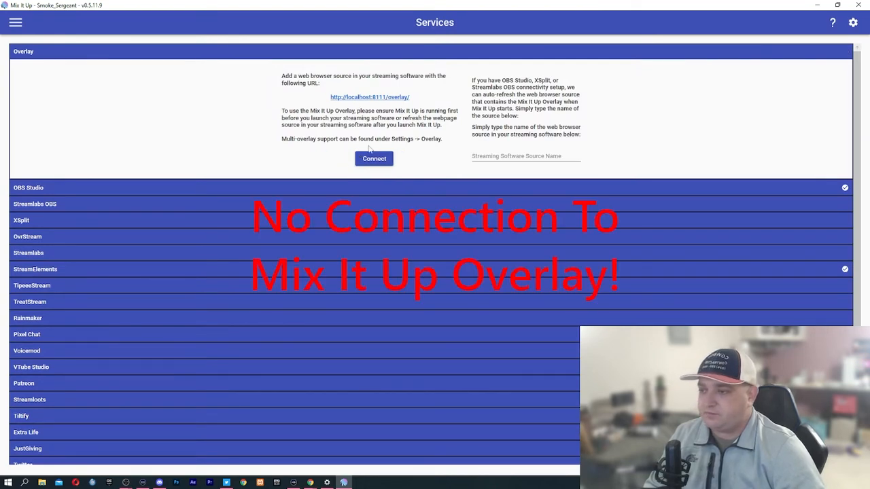
click(389, 161)
click(392, 163)
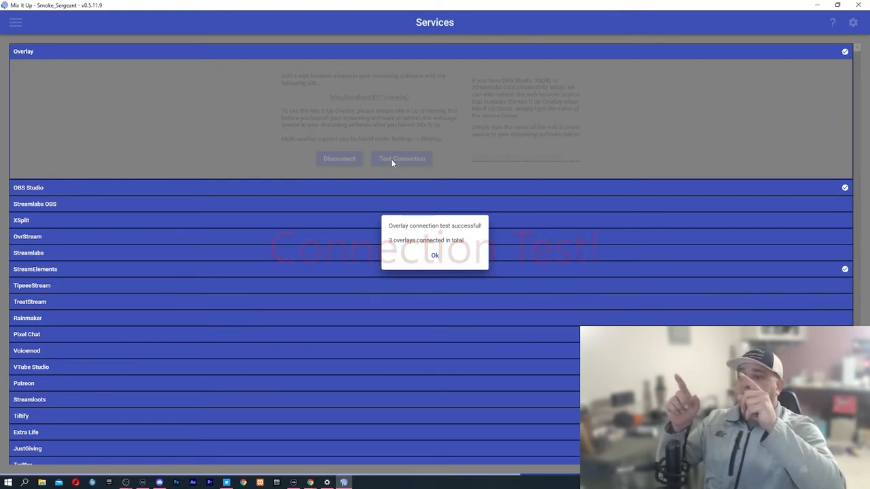
click(435, 255)
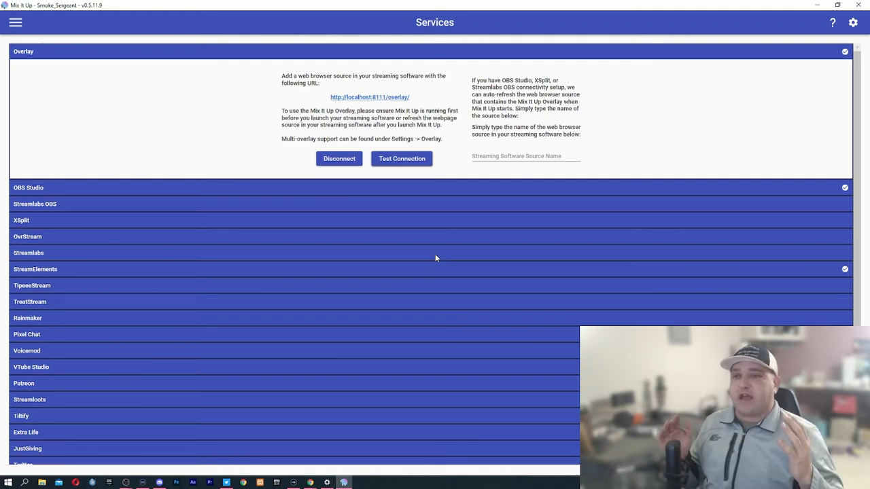
Expand the OBS Studio service, test its connection and dismiss the result
click(326, 189)
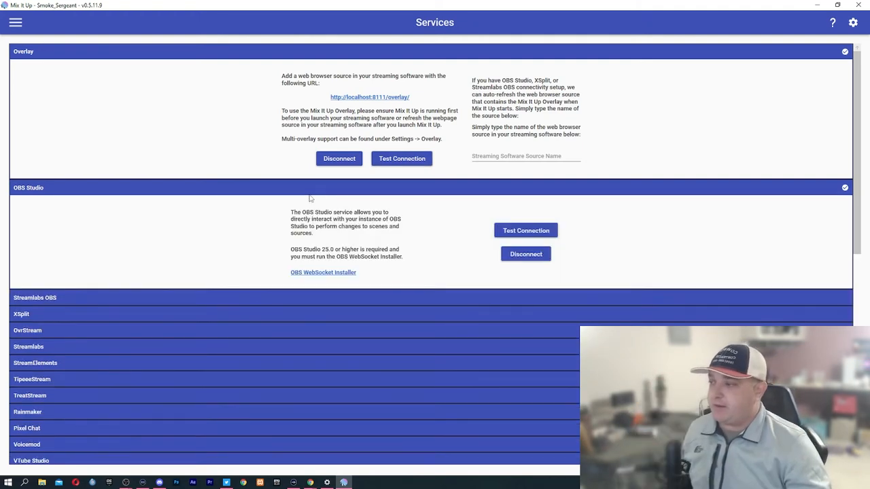
click(537, 236)
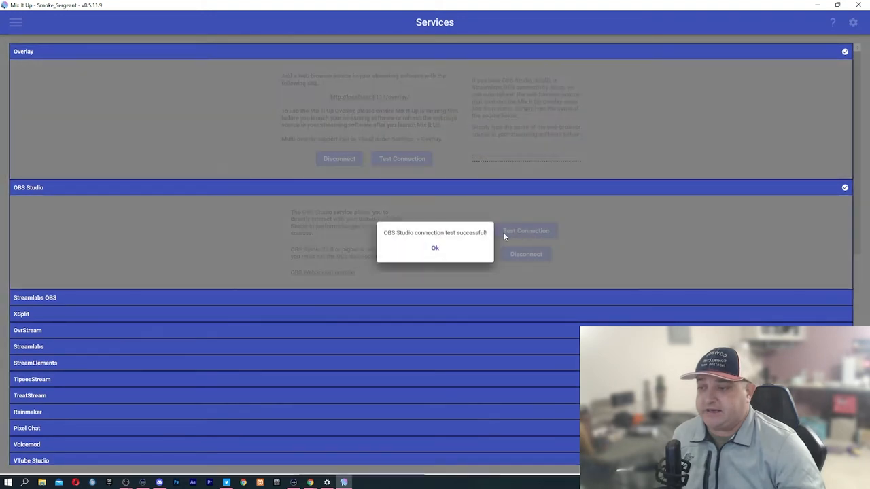
click(442, 249)
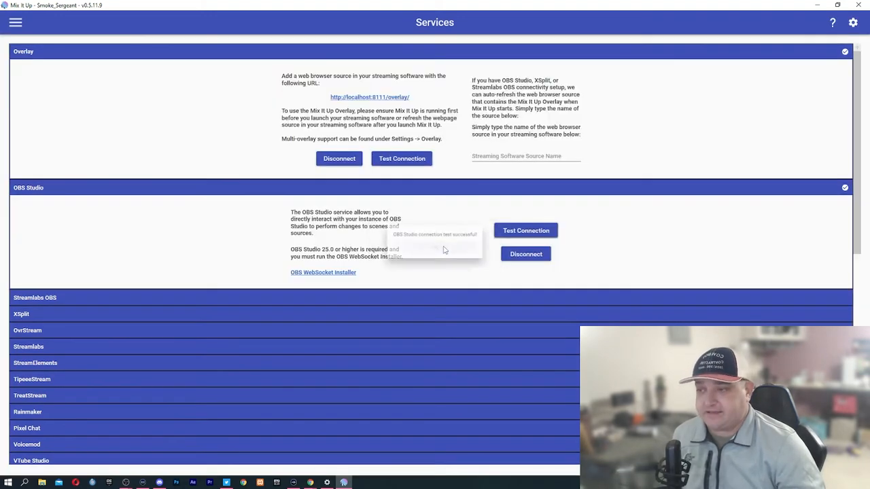
Run the Overlay service's connection test again and dismiss the result
click(399, 163)
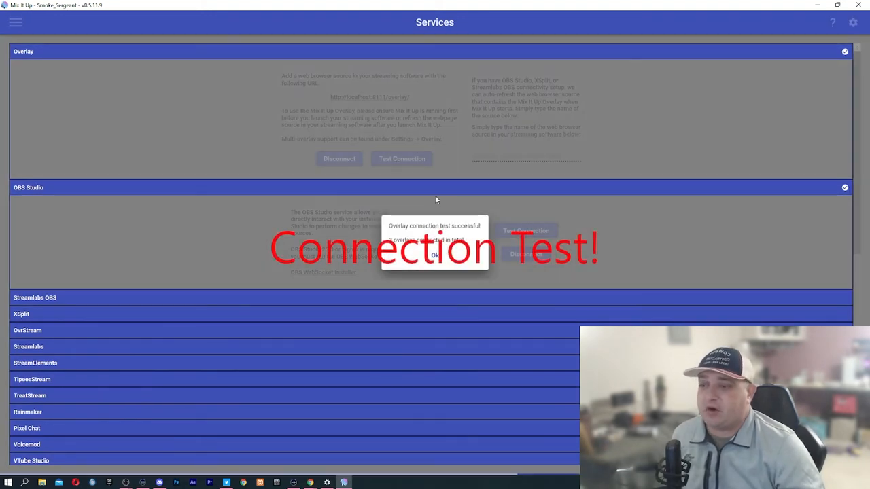
click(435, 257)
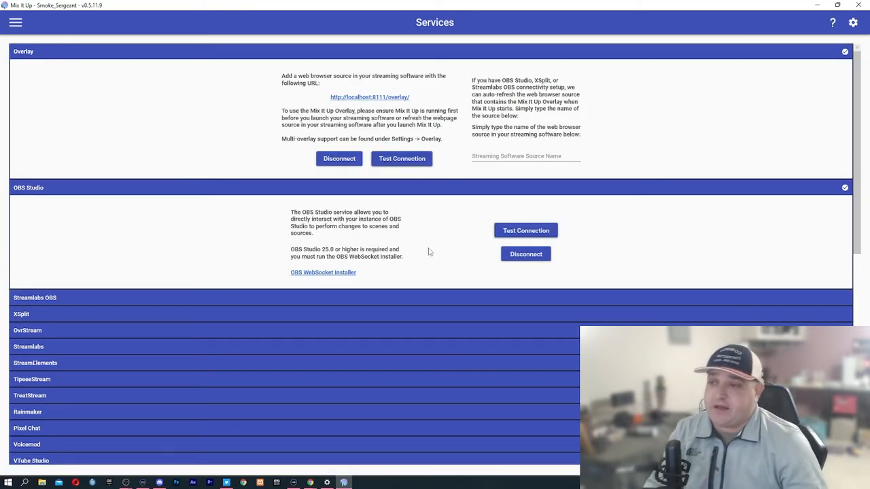
Collapse the OBS Studio and Overlay services and expand the Streamlabs OBS service
click(414, 188)
click(402, 53)
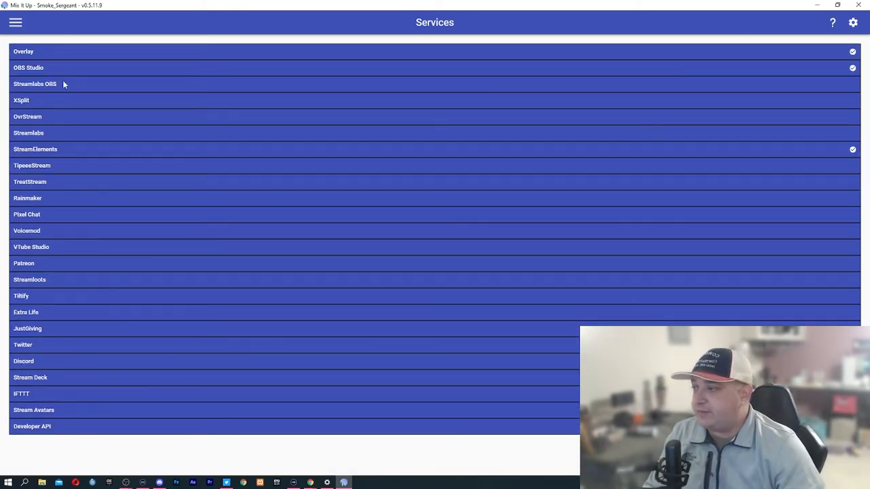
click(445, 89)
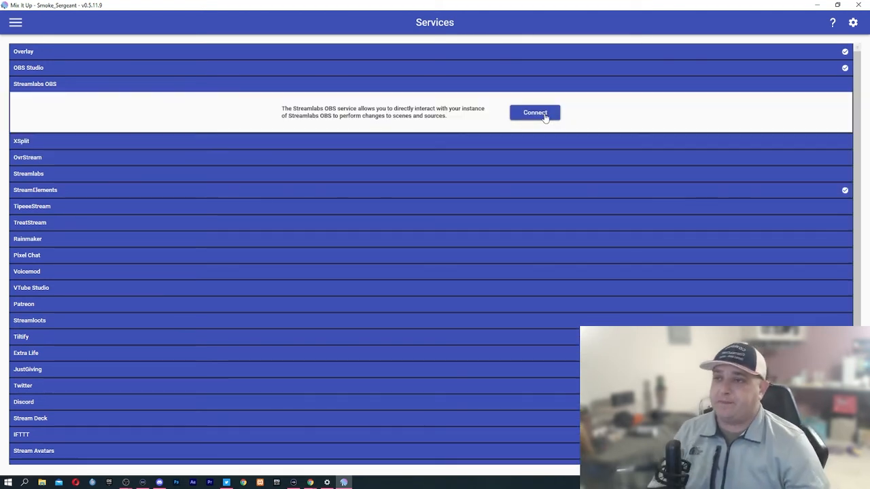
Go to the Events page and open the Twitch Channel Hype Train Started command for editing
click(15, 23)
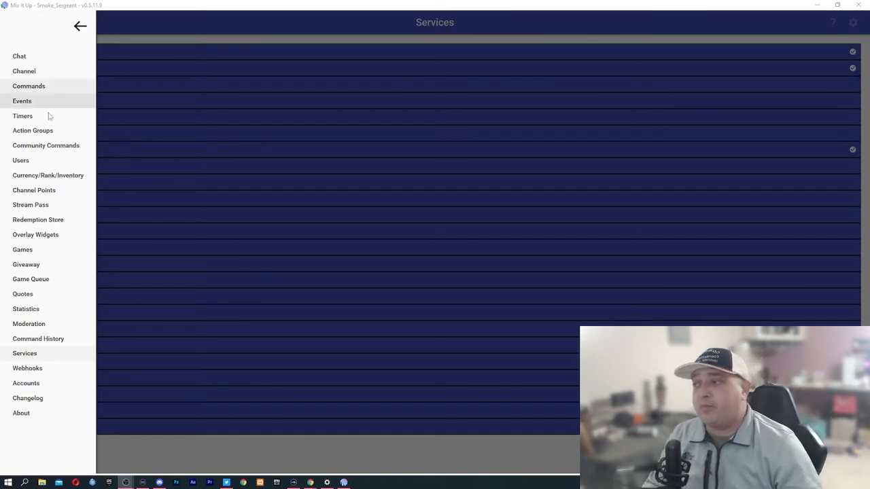
click(30, 101)
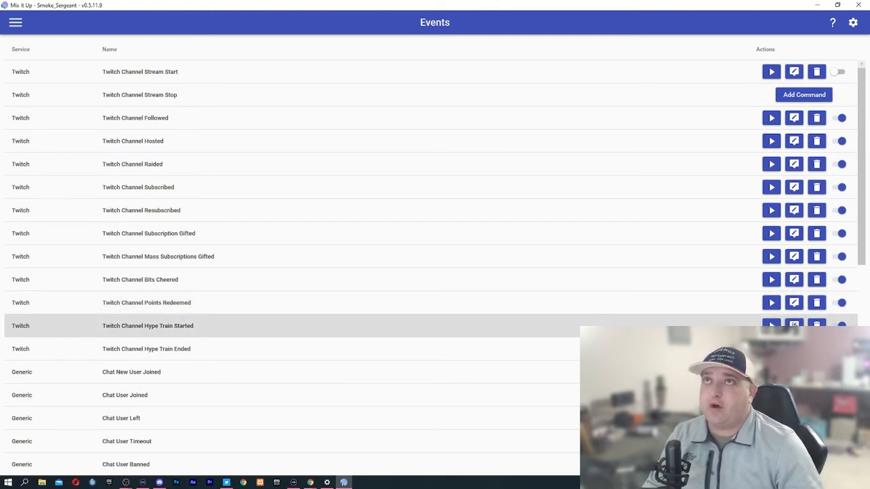
scroll(747, 319, down, 4)
scroll(753, 284, up, 1)
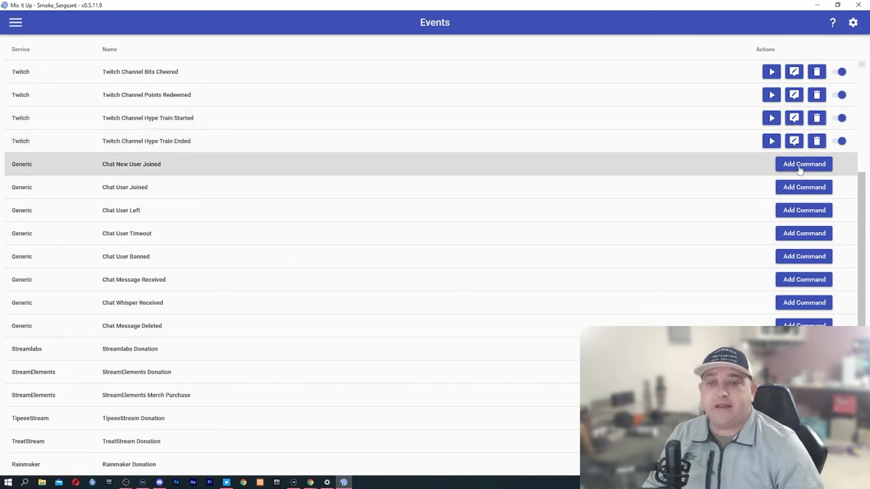
click(793, 117)
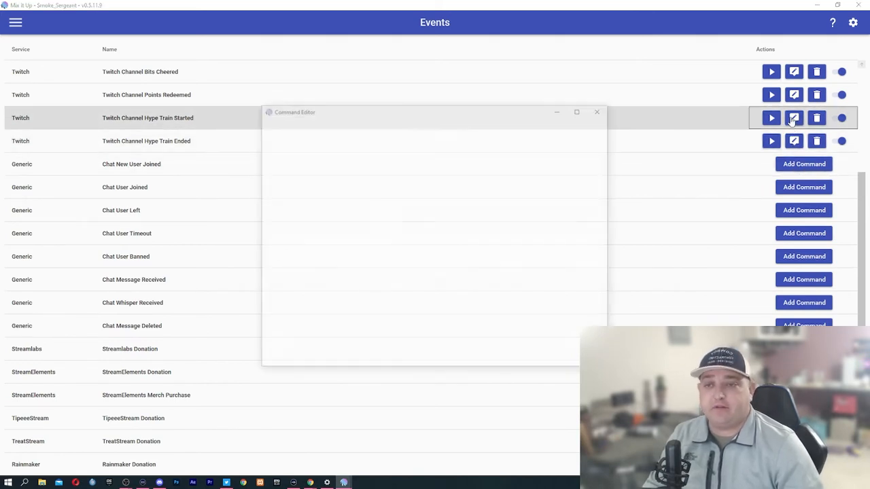
drag(476, 116, 449, 89)
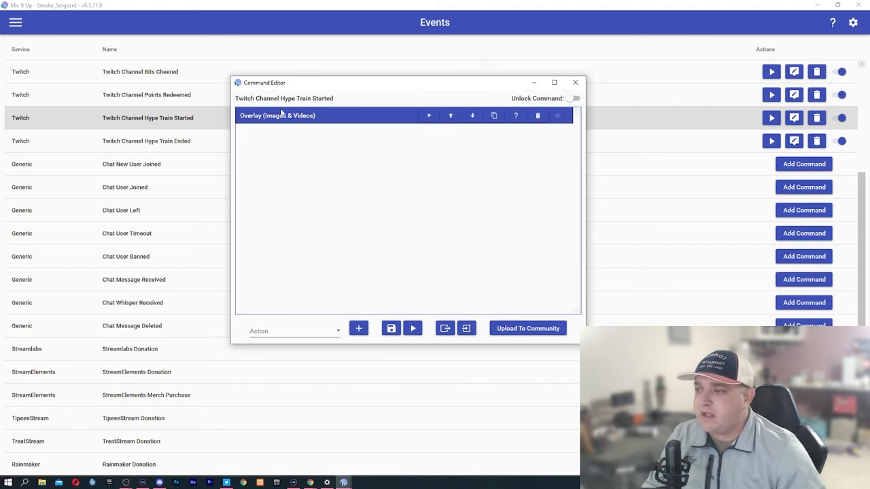
Review the available action types and the Overlay (Images & Videos) action's video file path, width, height and duration
click(268, 330)
scroll(297, 239, down, 5)
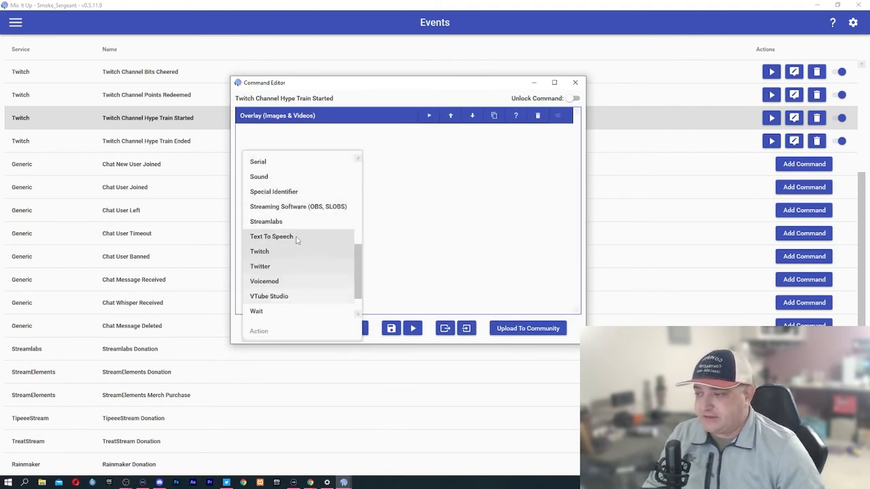
click(337, 120)
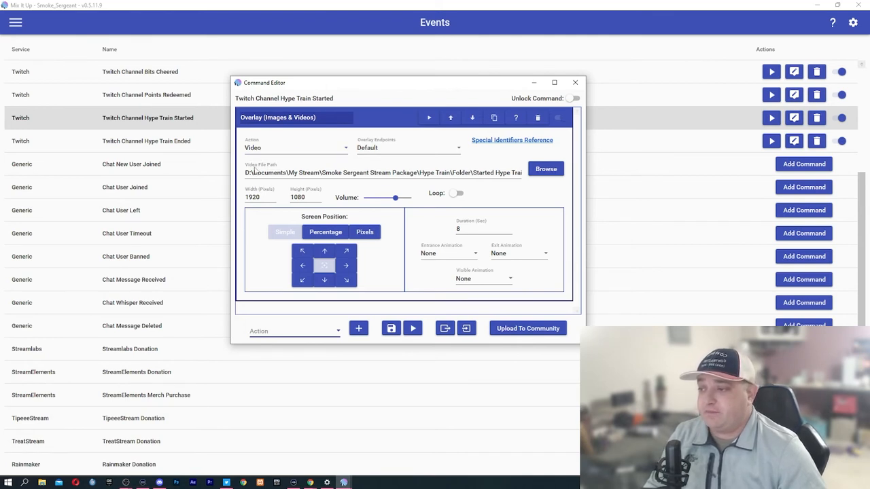
drag(256, 170, 514, 179)
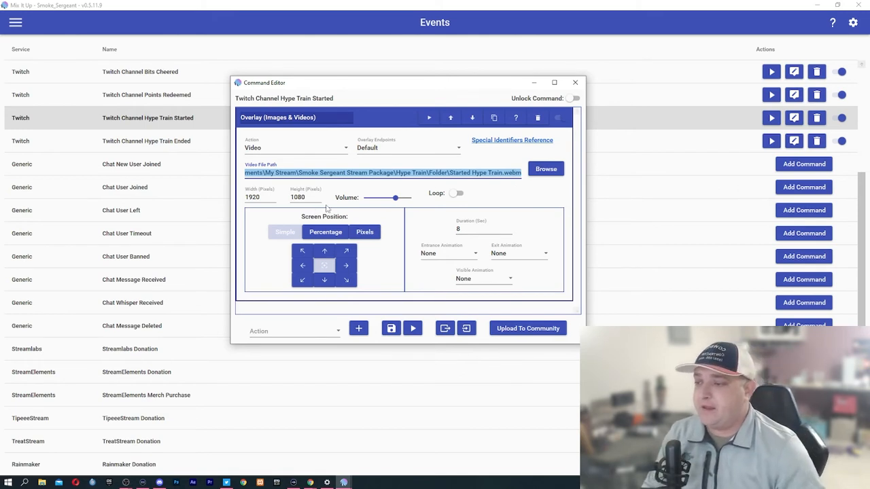
drag(261, 197, 303, 197)
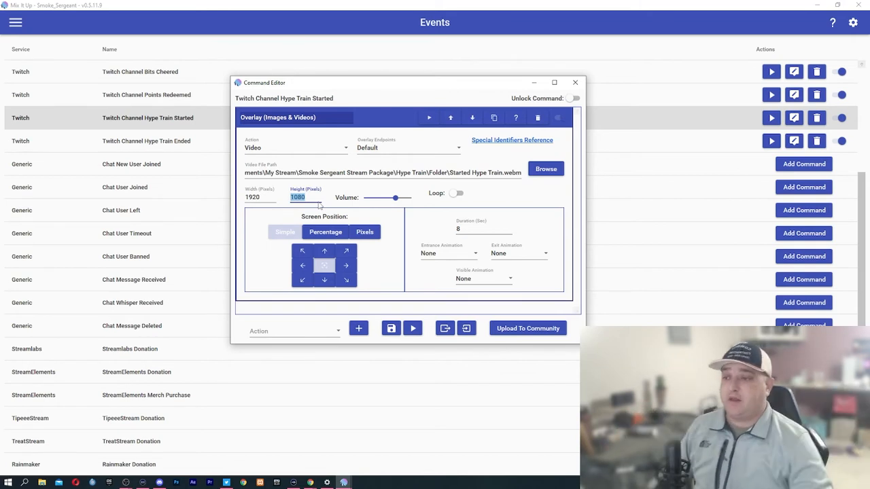
drag(464, 230, 452, 230)
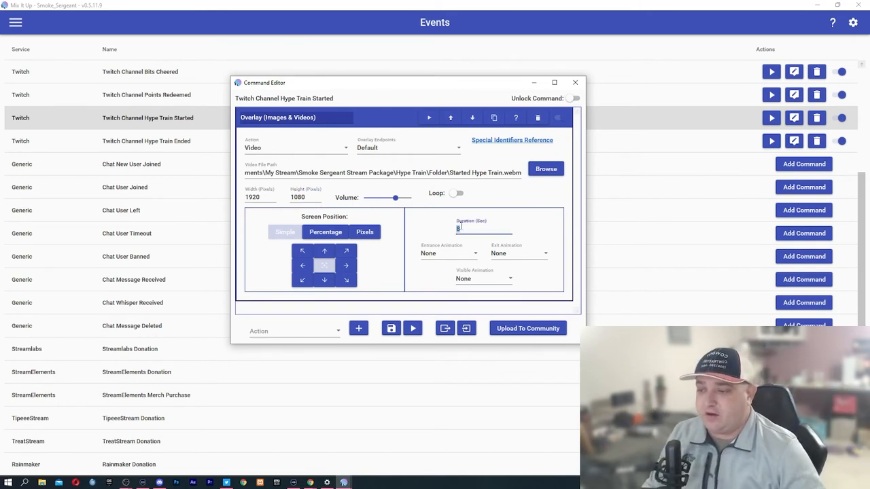
Save the Twitch Channel Hype Train Started command and test-run it with the default special identifier values
click(392, 329)
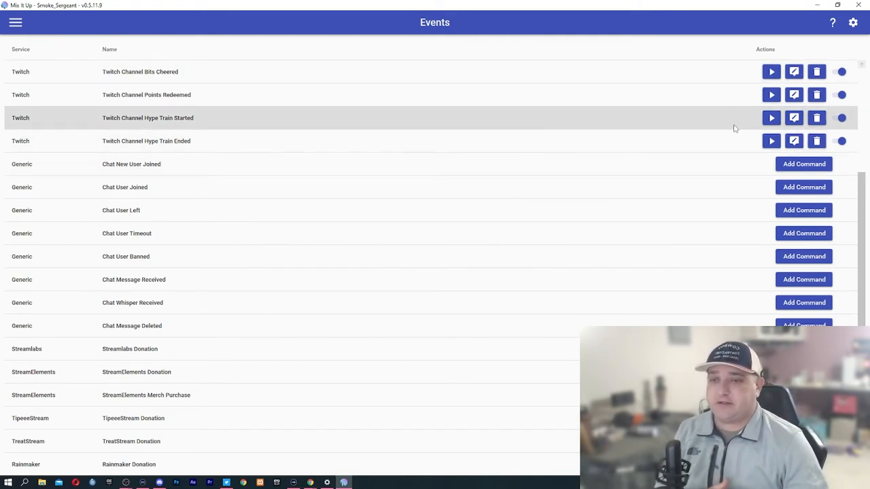
click(771, 119)
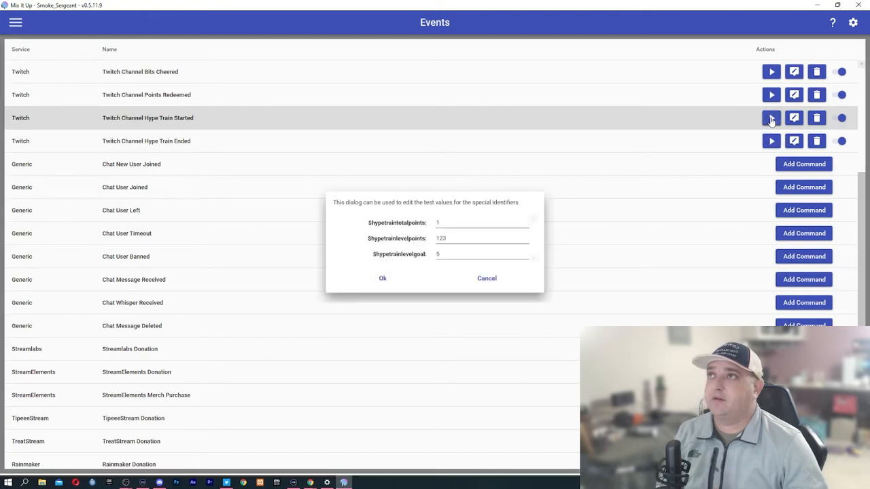
click(382, 279)
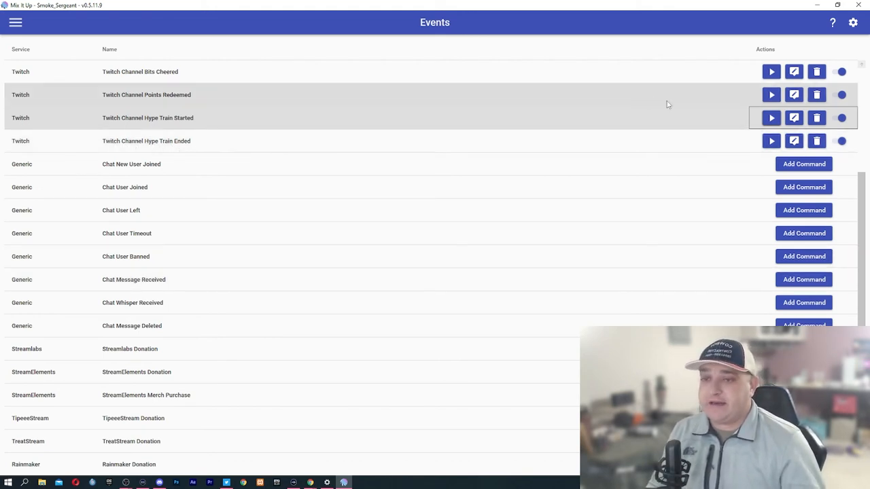
Open the Twitch Channel Hype Train Ended command and examine its Overlay action's video file path and the selectable overlay types
click(794, 140)
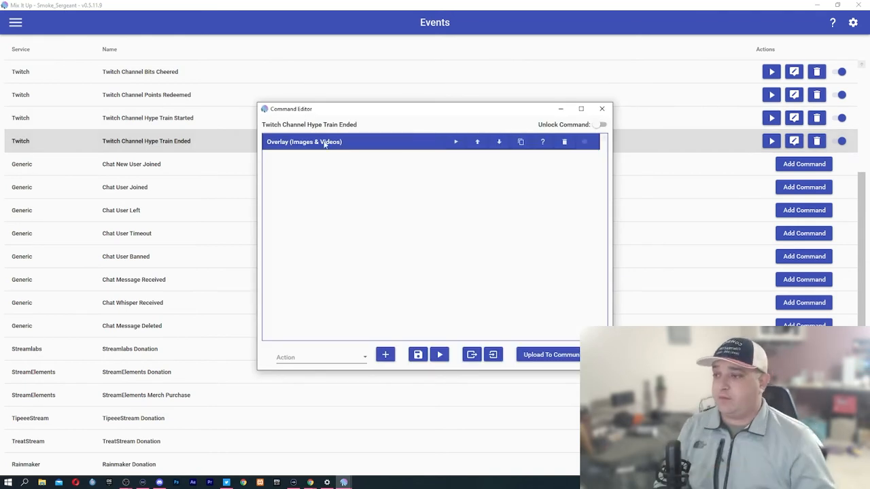
click(305, 360)
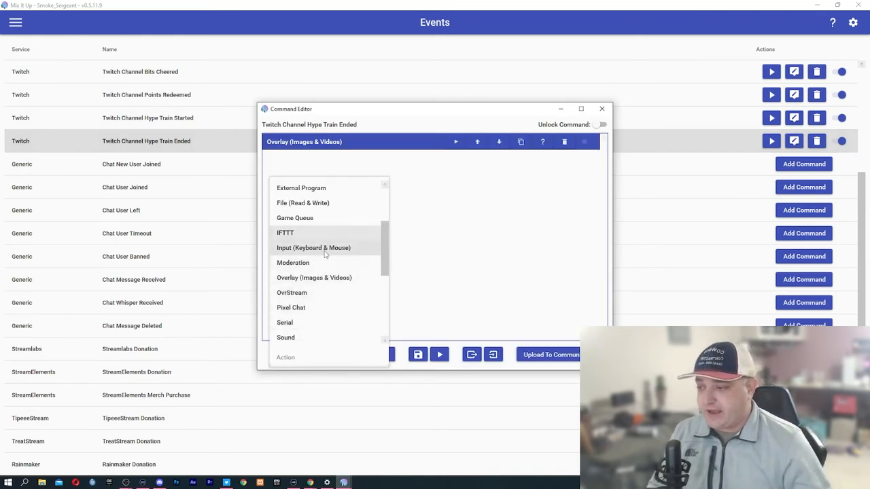
scroll(317, 303, up, 1)
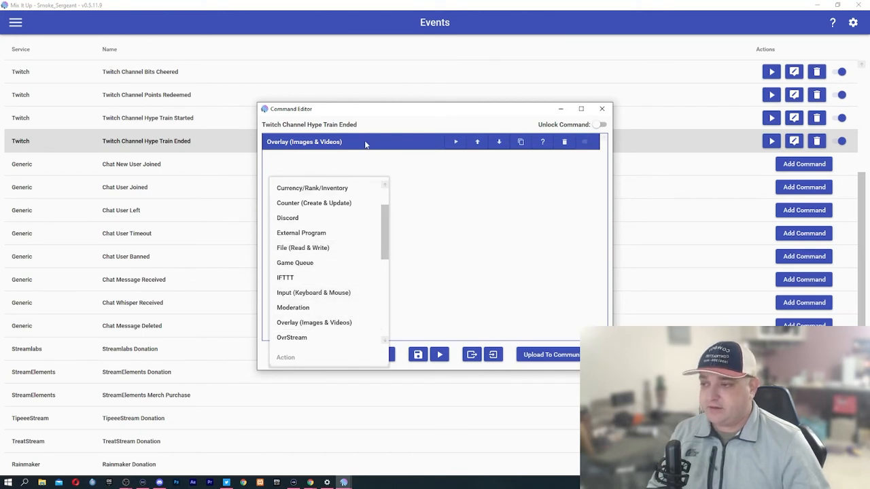
click(365, 142)
click(274, 198)
drag(274, 198, 551, 197)
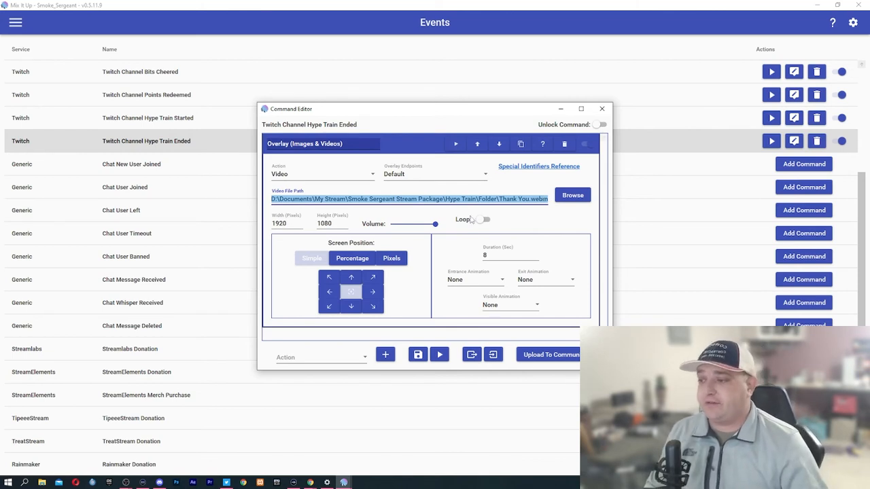
click(292, 176)
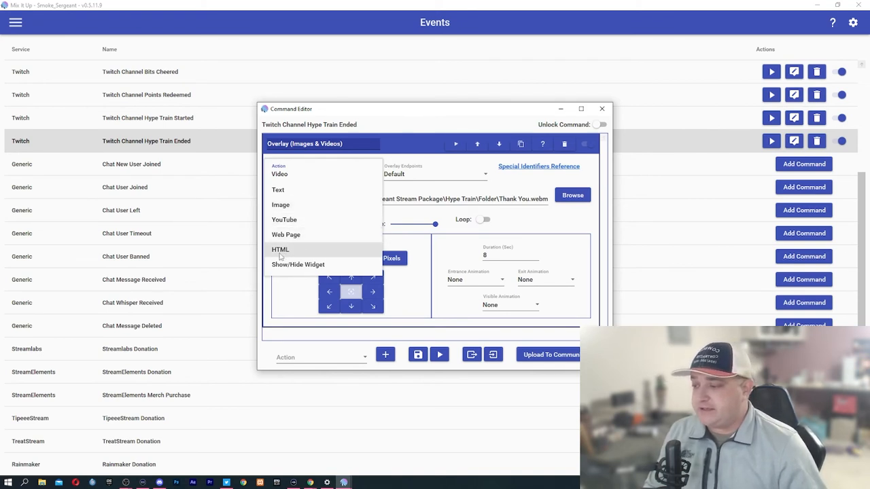
click(401, 144)
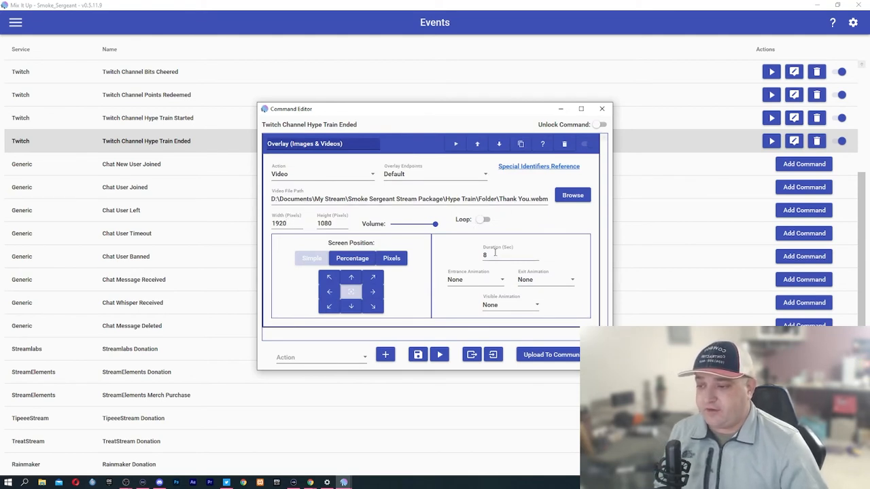
Save the Twitch Channel Hype Train Ended command and test-run it with the default special identifier values
click(418, 354)
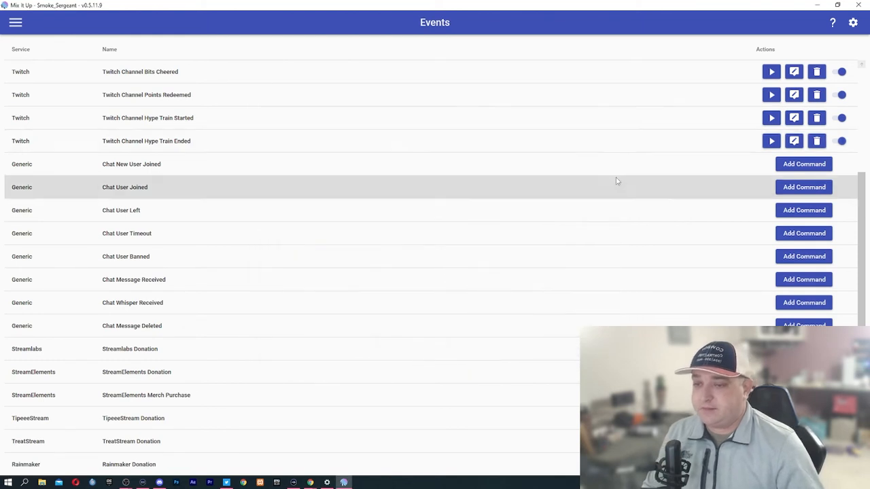
click(772, 141)
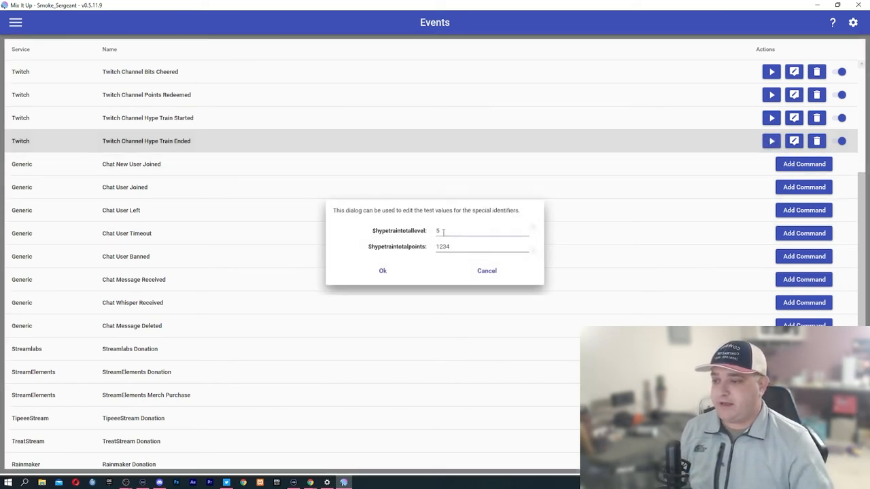
click(383, 270)
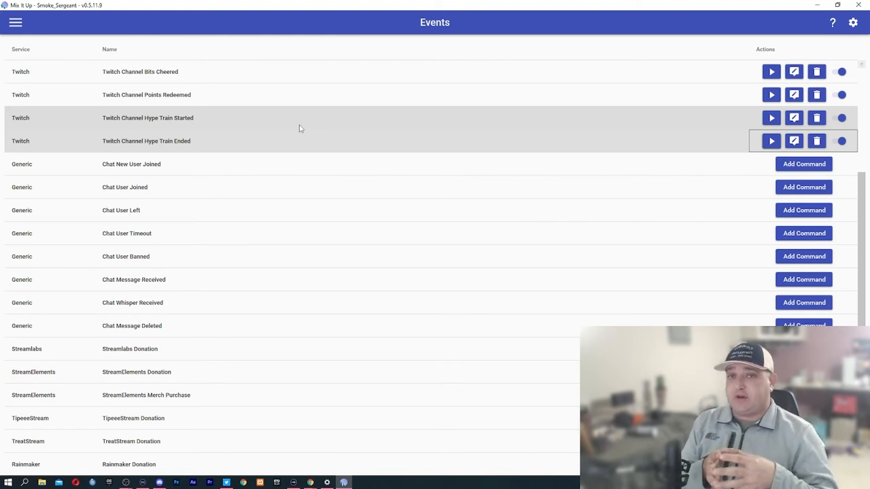
Go to the Commands page and open the Hype chat command for editing
click(15, 22)
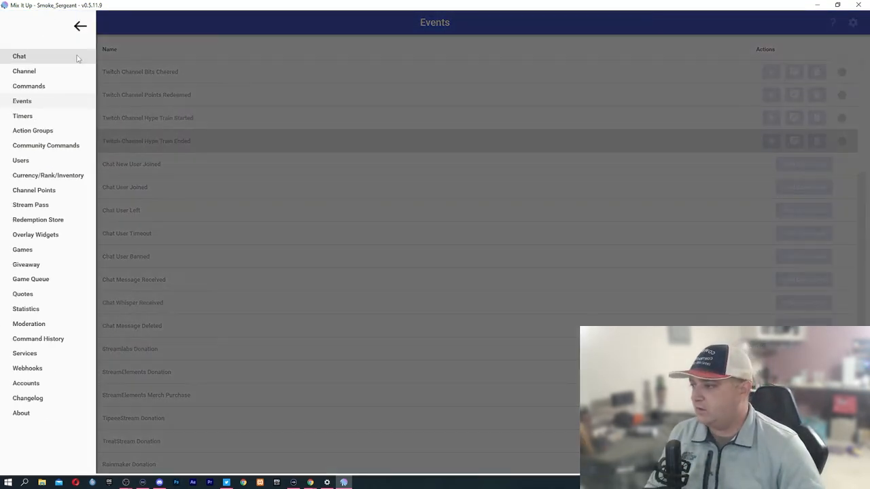
click(23, 89)
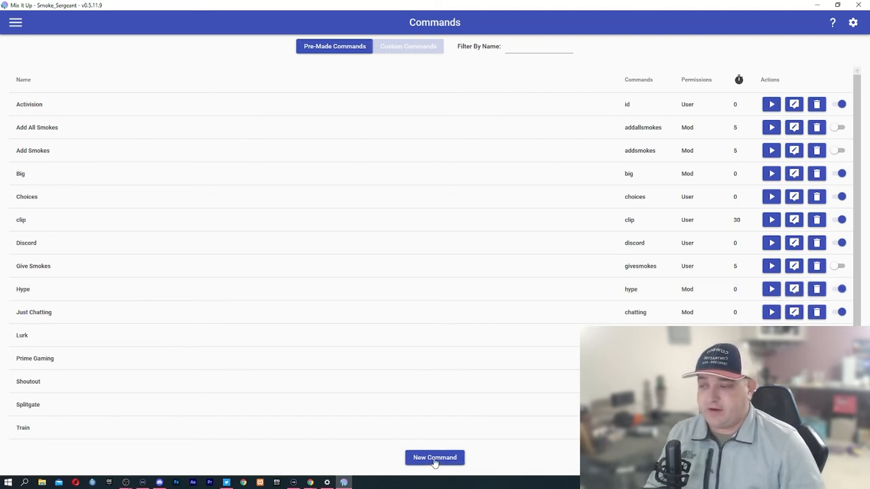
click(793, 289)
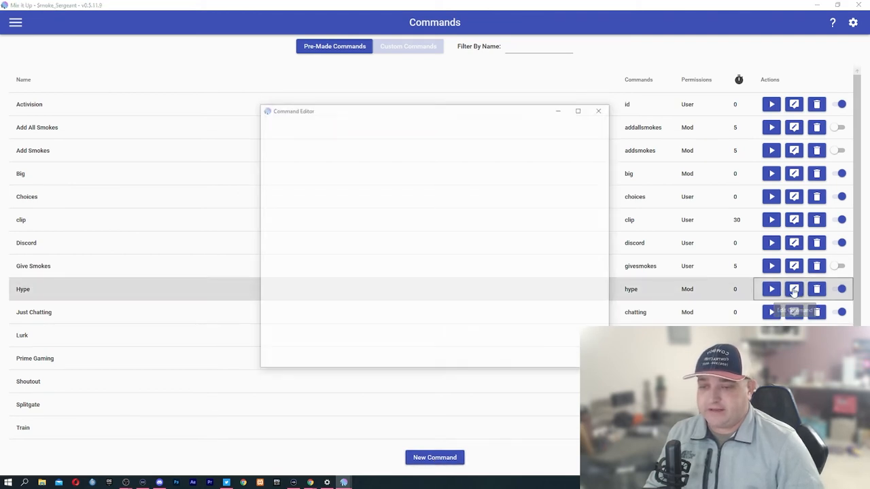
Check the Hype command's chat trigger and its user role requirement
drag(280, 134, 259, 160)
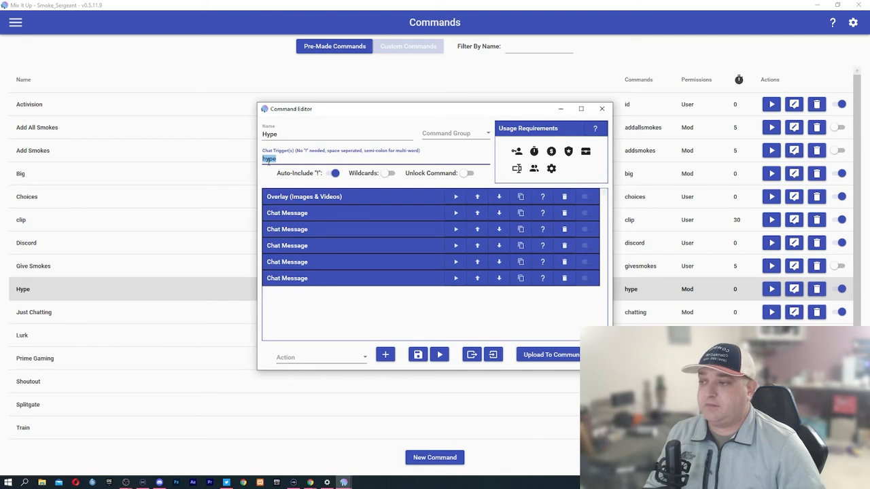
click(264, 158)
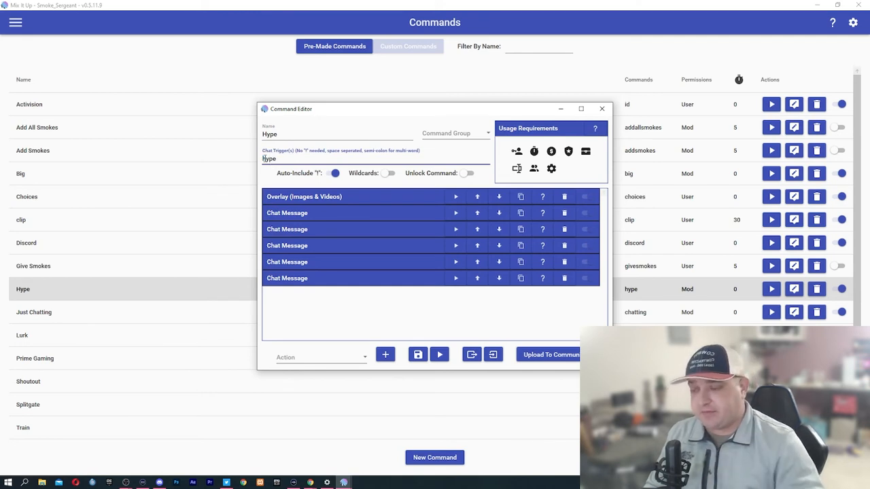
click(518, 152)
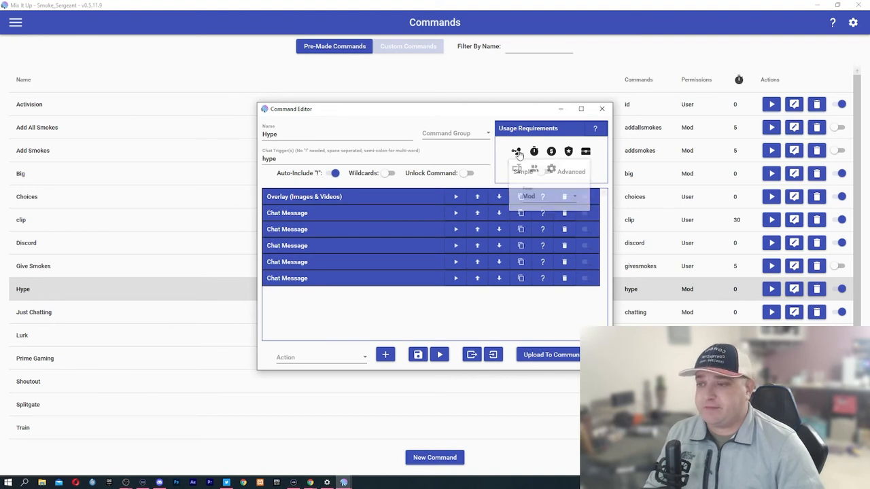
Examine the video file path and duration settings of the Hype command's Overlay action, and save the command
click(320, 198)
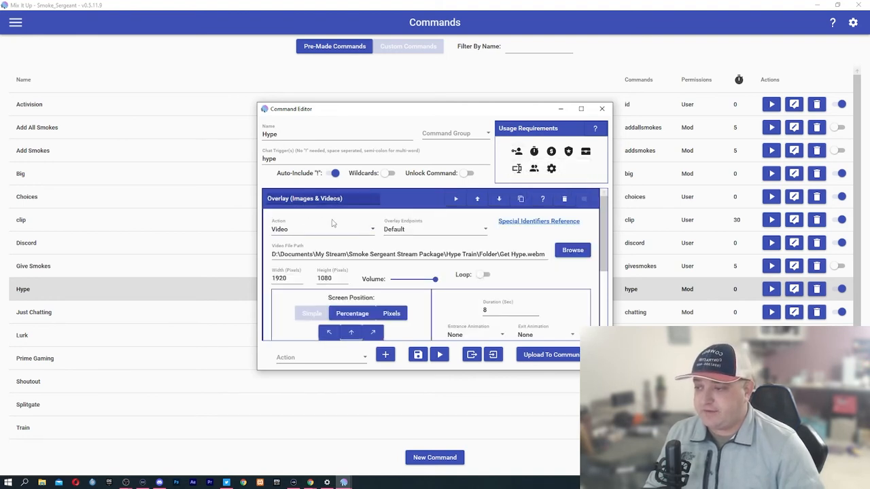
drag(291, 254, 547, 256)
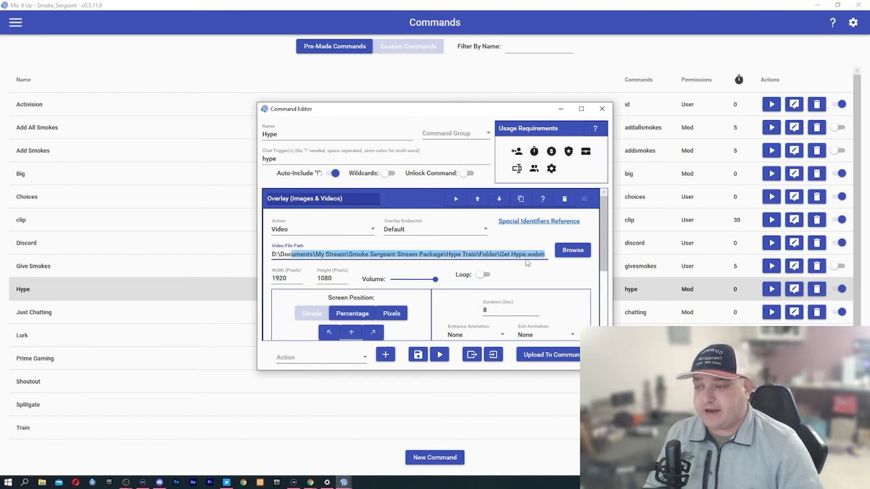
scroll(305, 270, down, 1)
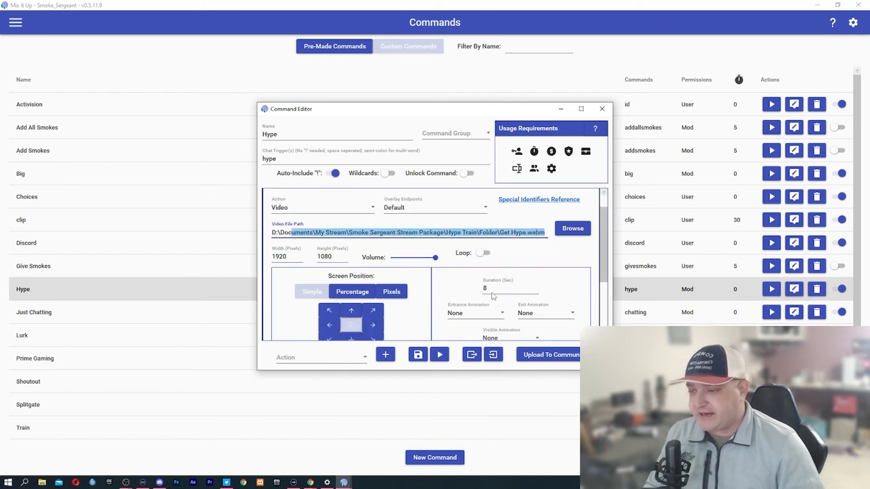
click(417, 354)
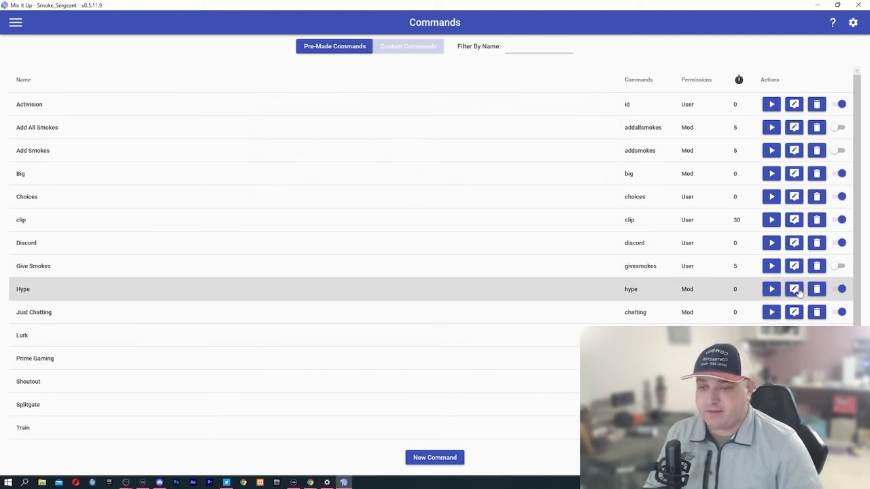
Reopen the Hype command and examine the message text in its first two Chat Message actions
click(793, 288)
click(332, 214)
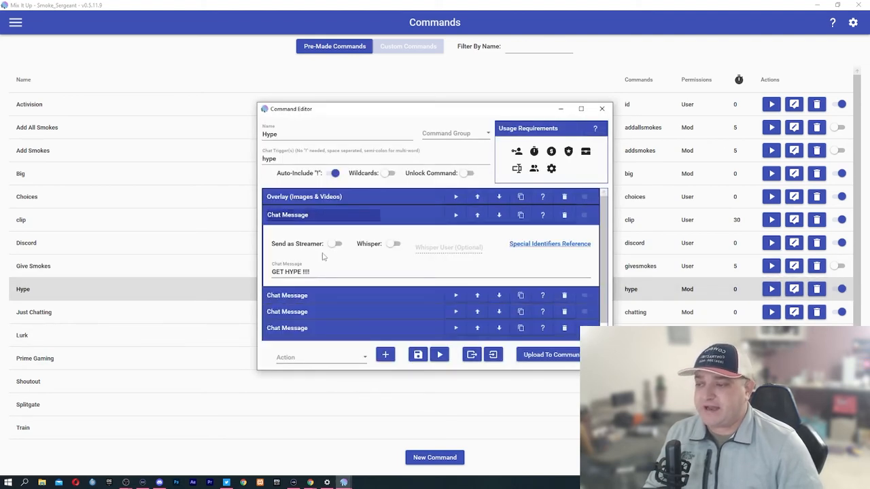
drag(270, 272, 306, 279)
click(325, 295)
scroll(334, 281, down, 2)
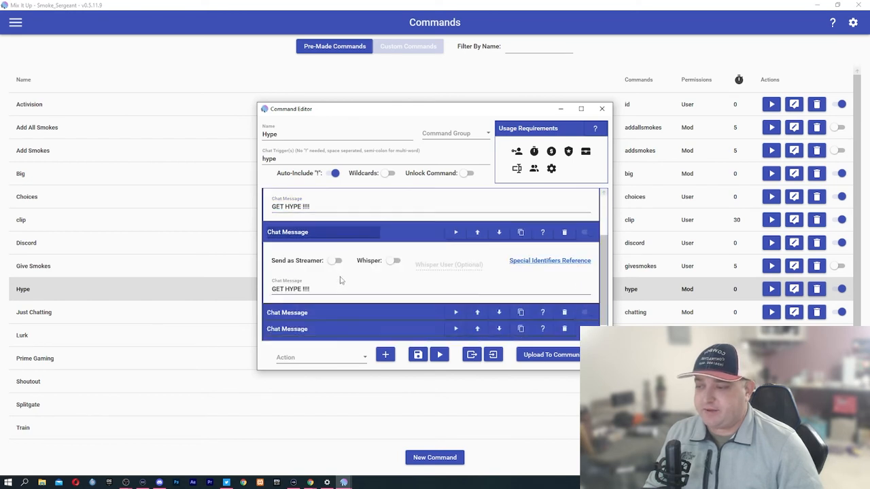
click(398, 212)
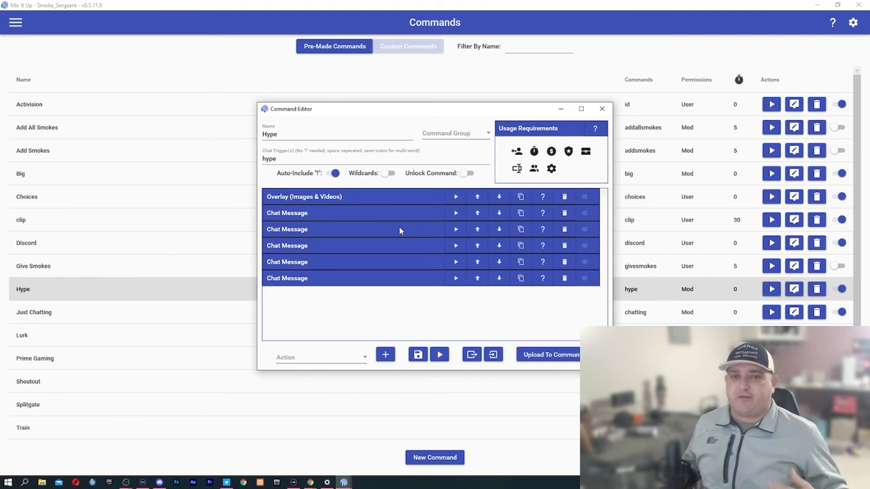
Save and test-run the Hype command, checking its output on the Chat page
click(418, 355)
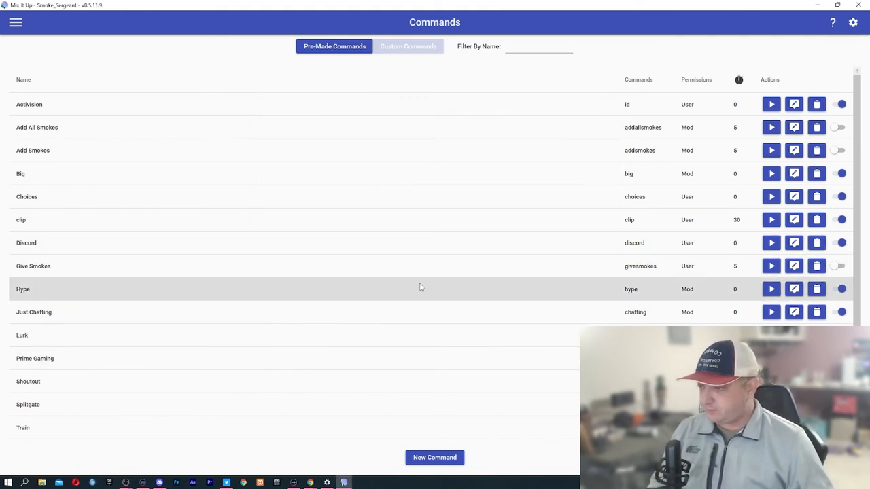
click(771, 289)
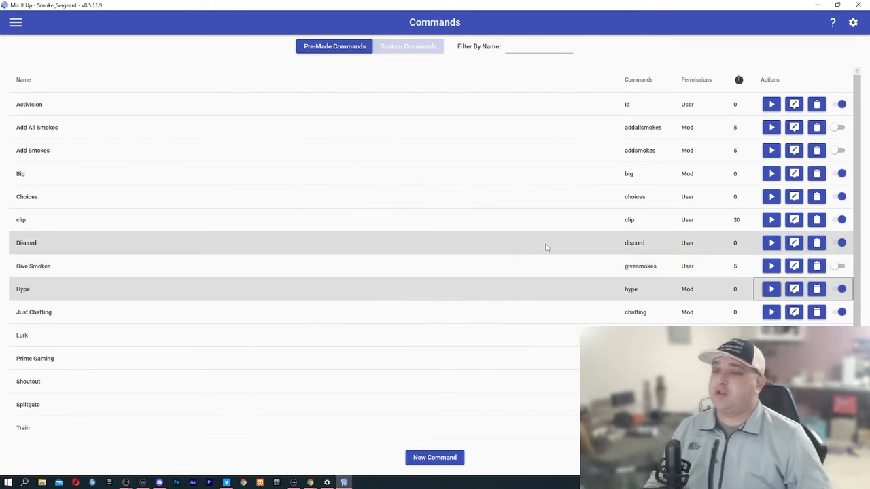
click(18, 26)
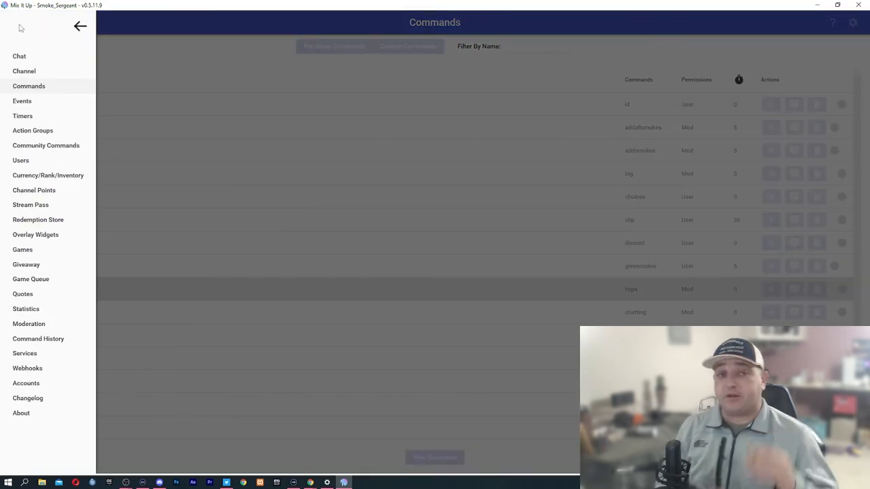
click(22, 58)
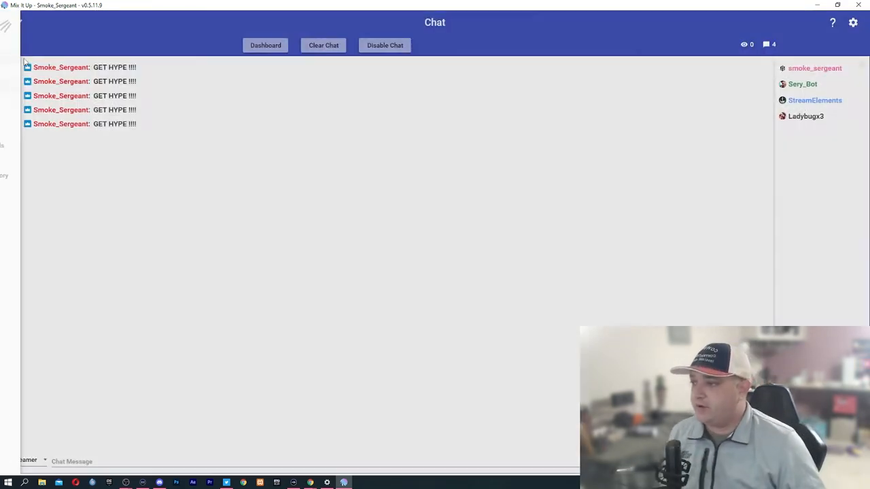